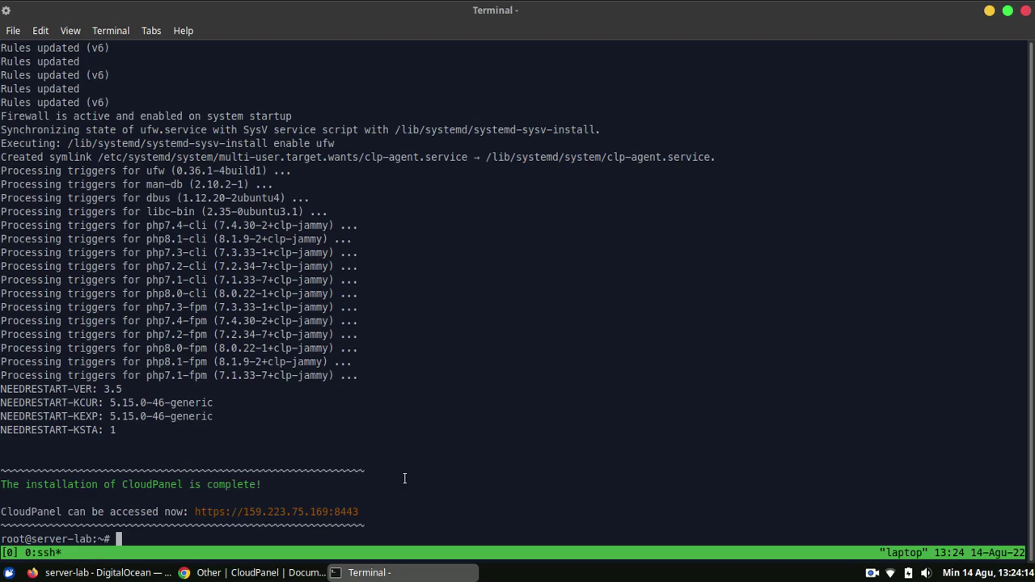
right_click(343, 508)
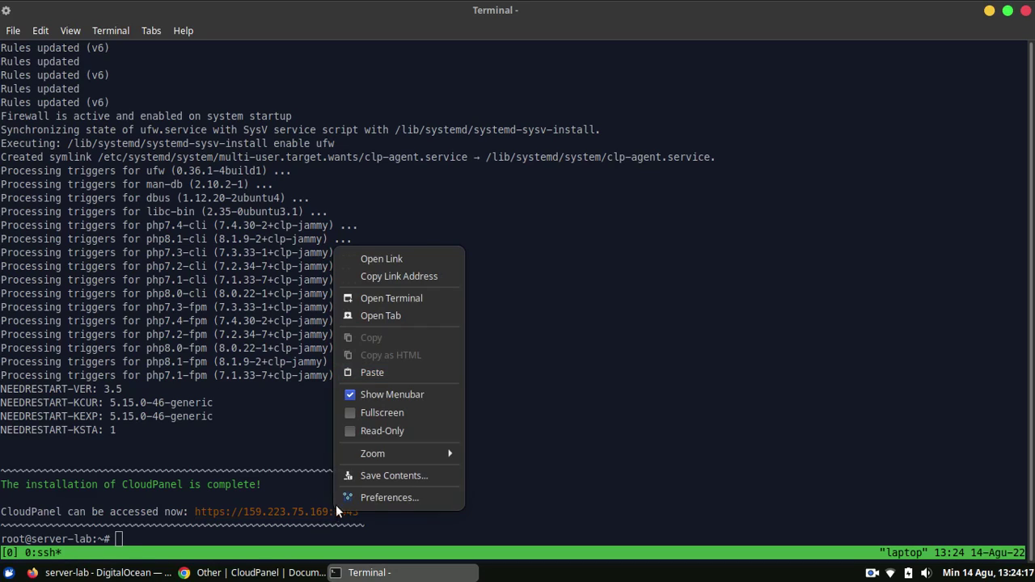
left_click(411, 279)
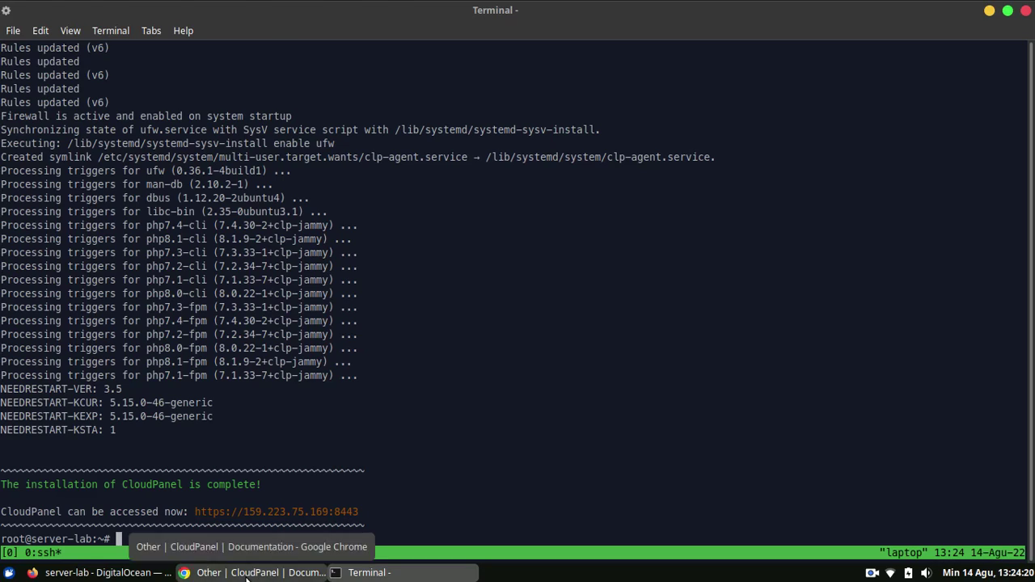
Load 159.223.75.169:8443 in a new Chrome tab and proceed past the certificate warning.
left_click(251, 573)
left_click(385, 12)
right_click(396, 45)
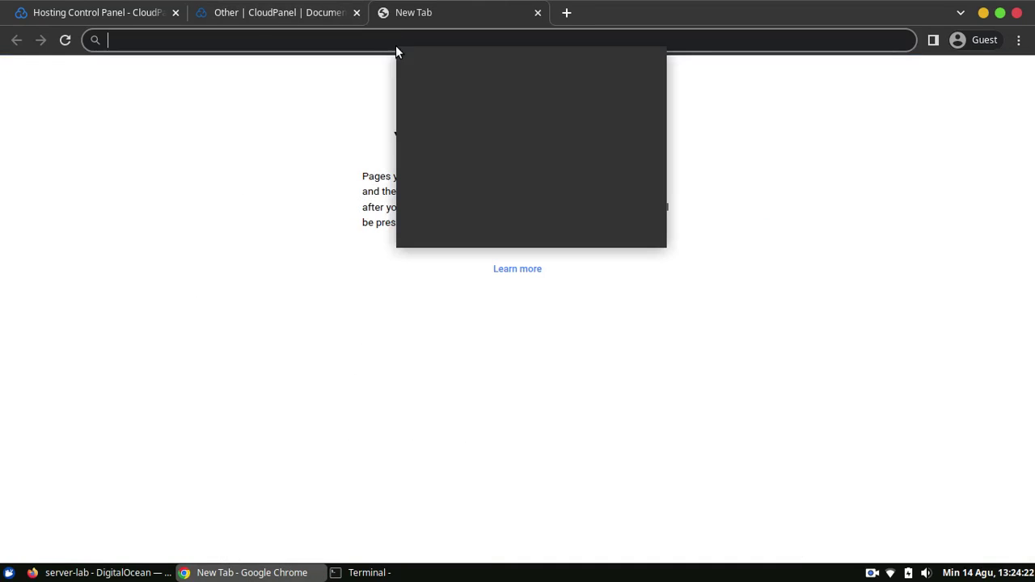
left_click(434, 142)
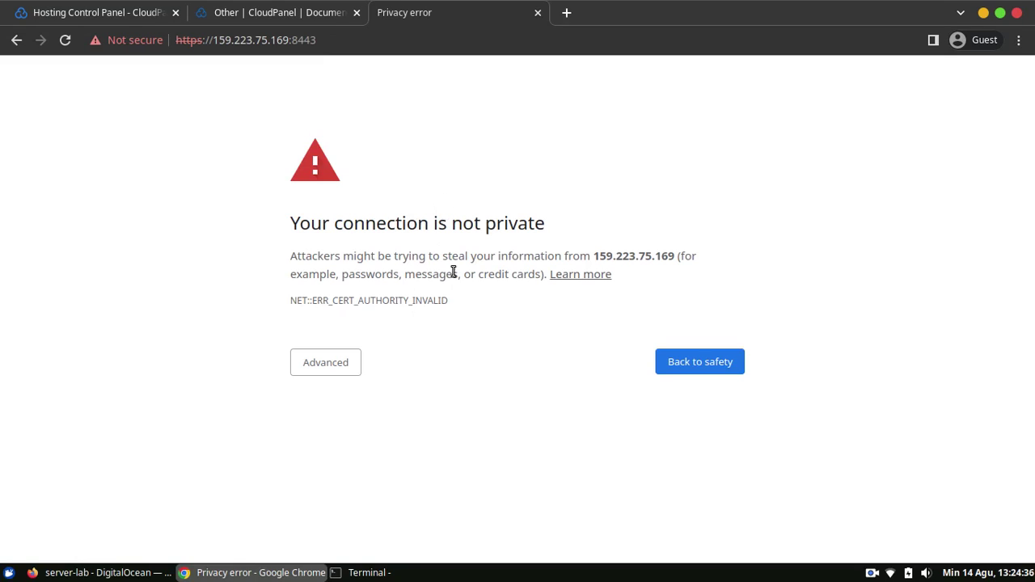
left_click(358, 361)
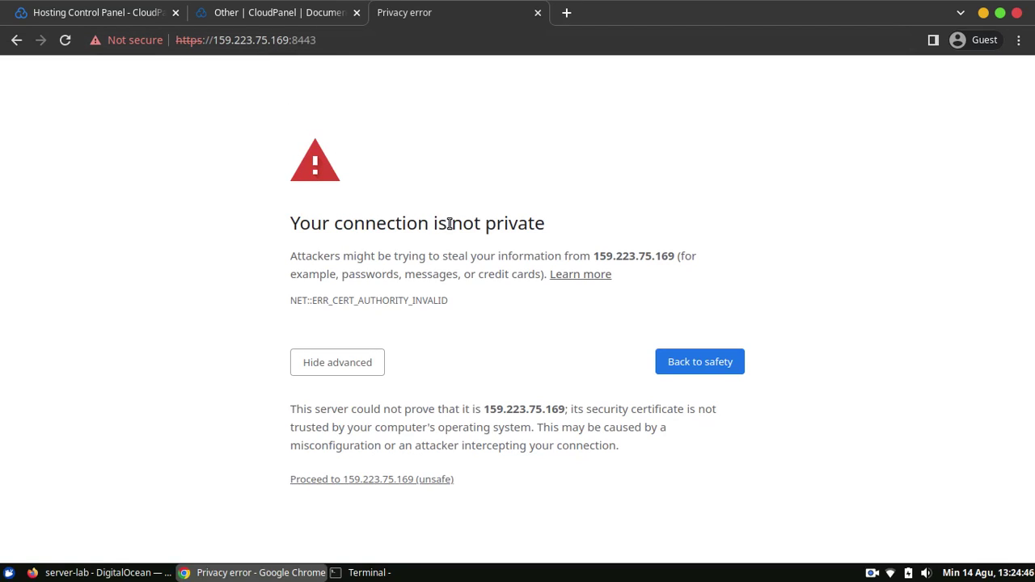
left_click(370, 479)
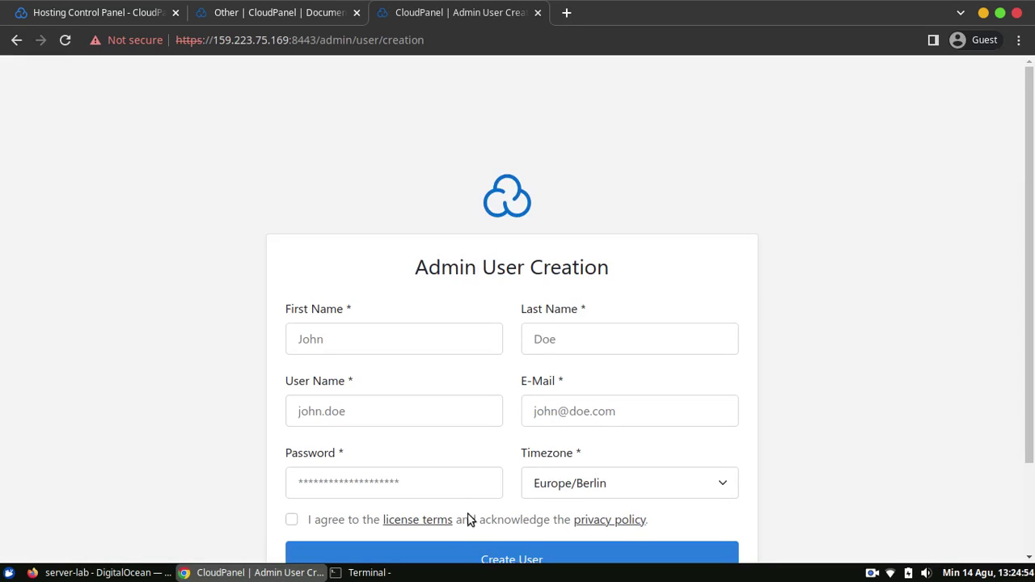
Enter the admin's first and last name, user name, e-mail address and password.
left_click_drag(1031, 180, 1029, 251)
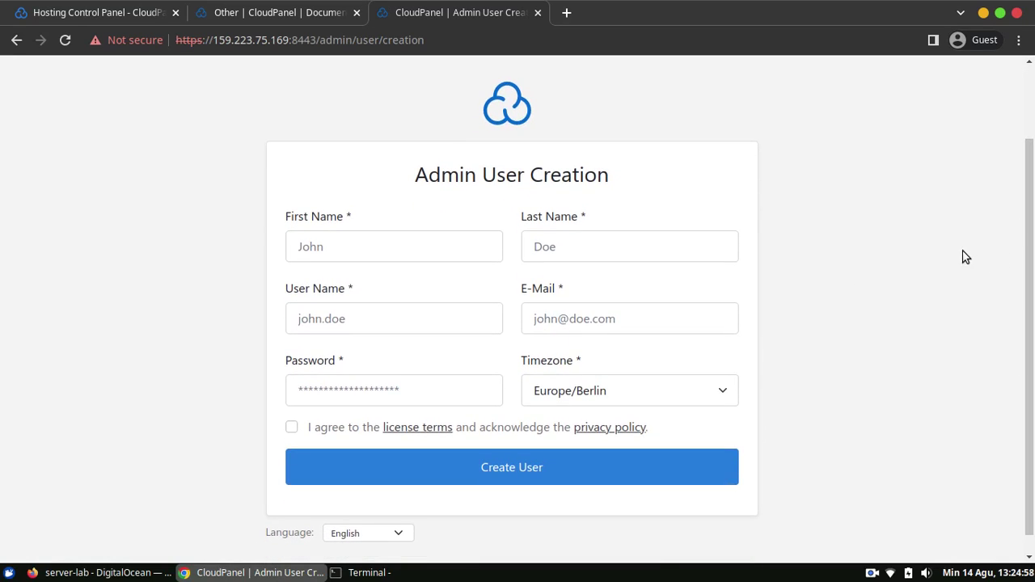
left_click(457, 245)
type("Musa")
key("Tab")
type("Amin")
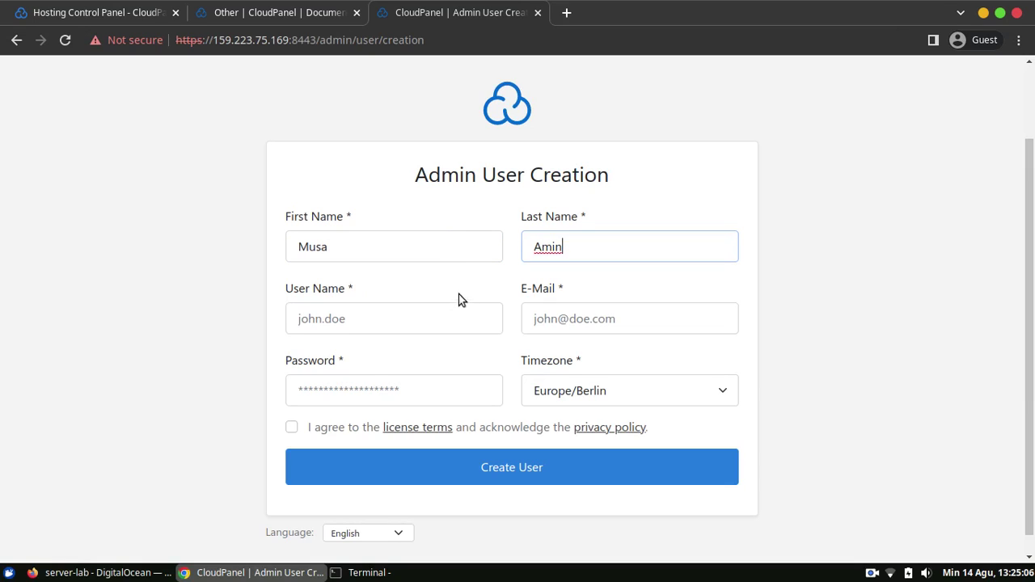
left_click(428, 327)
type("musa")
key("Tab")
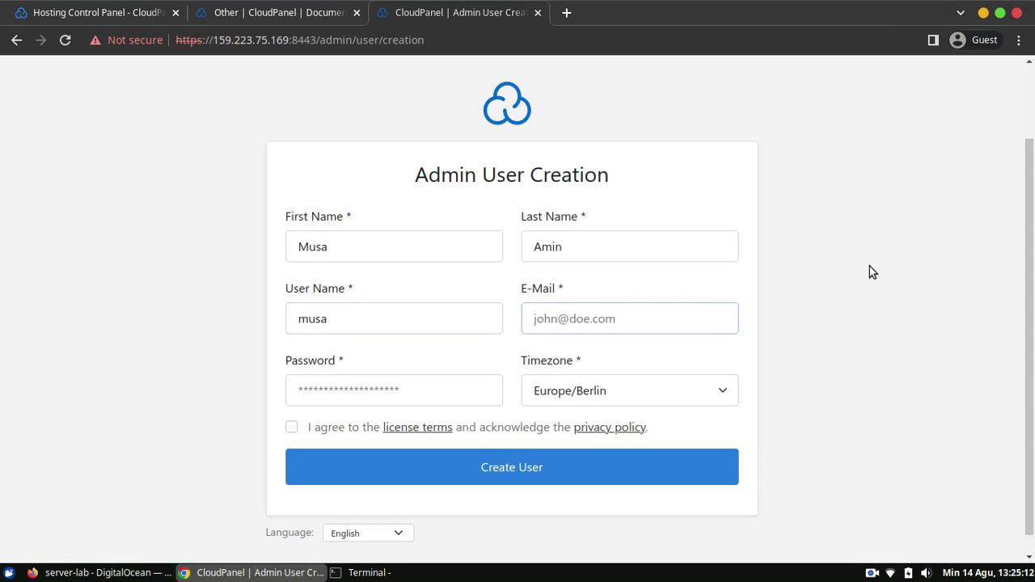
key("Tab")
type("•••••••••••")
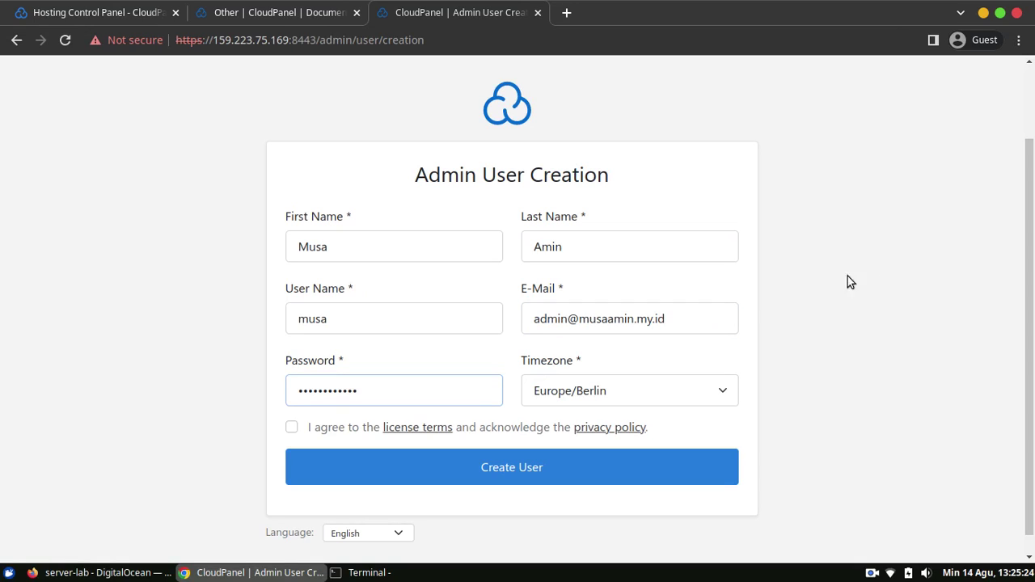
Set the timezone to Asia/Jakarta, accept the terms, and create the admin user.
left_click(695, 397)
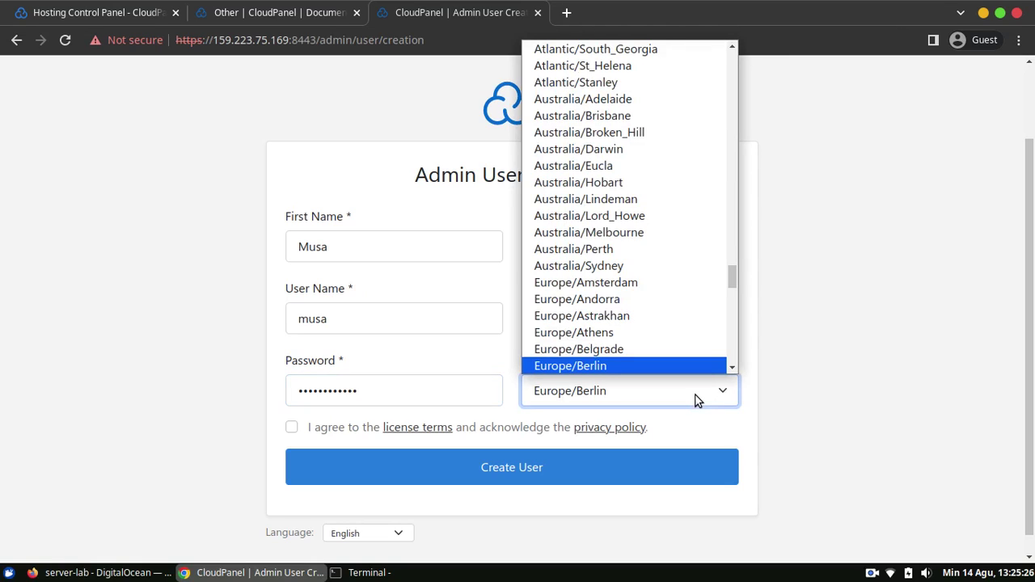
key("a")
key("s")
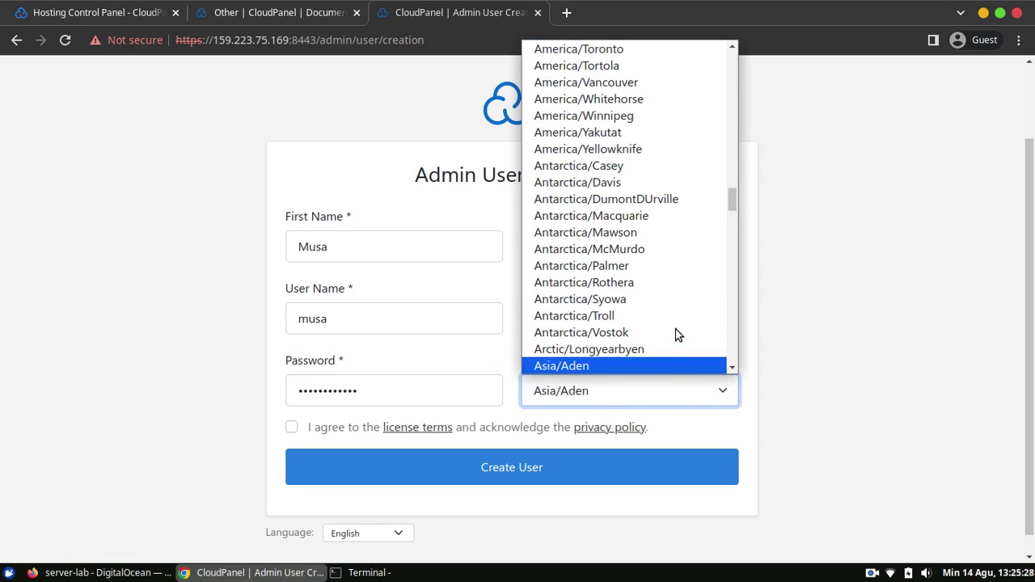
scroll(678, 335, "down", 5)
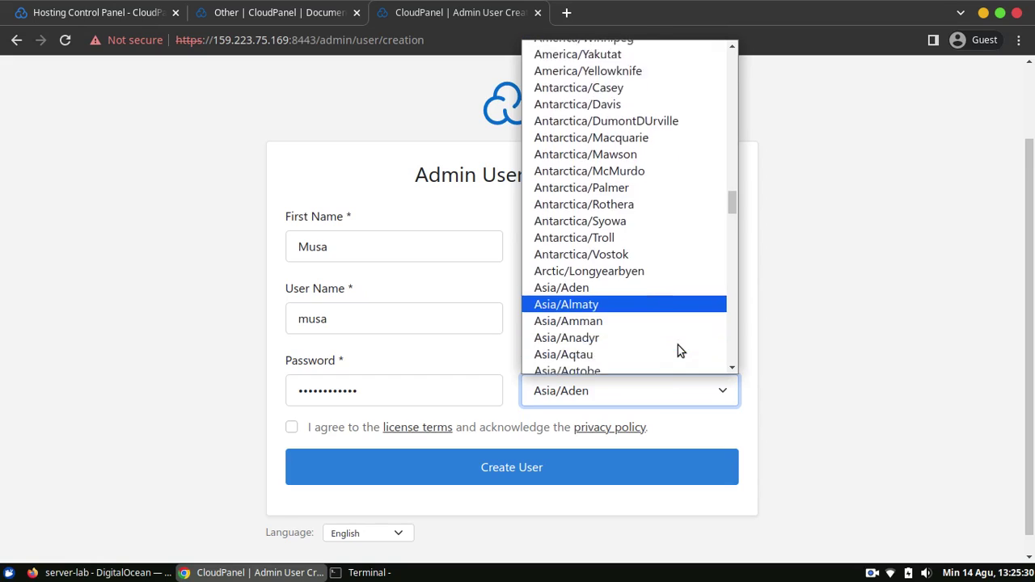
scroll(678, 350, "down", 6)
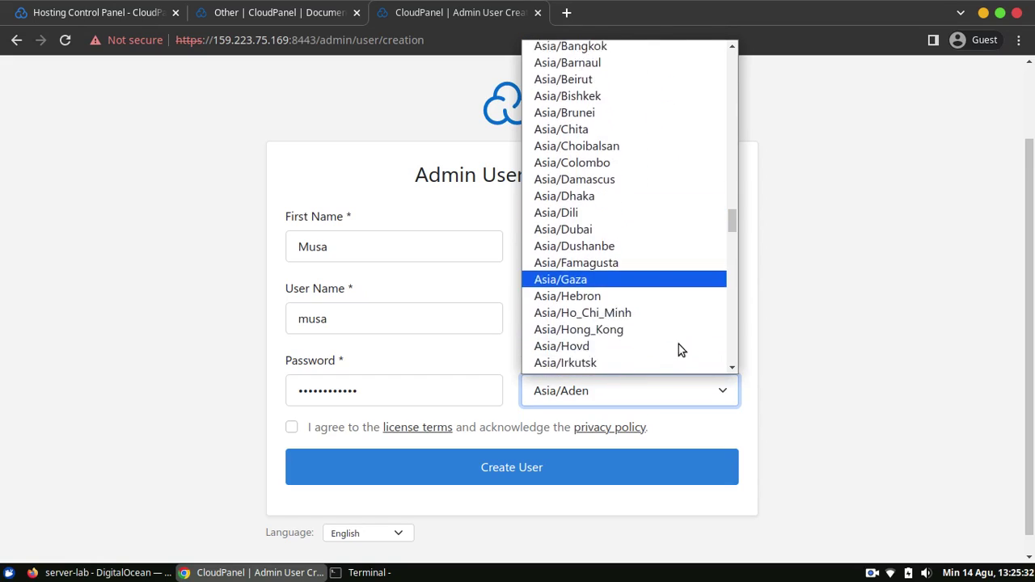
left_click(644, 325)
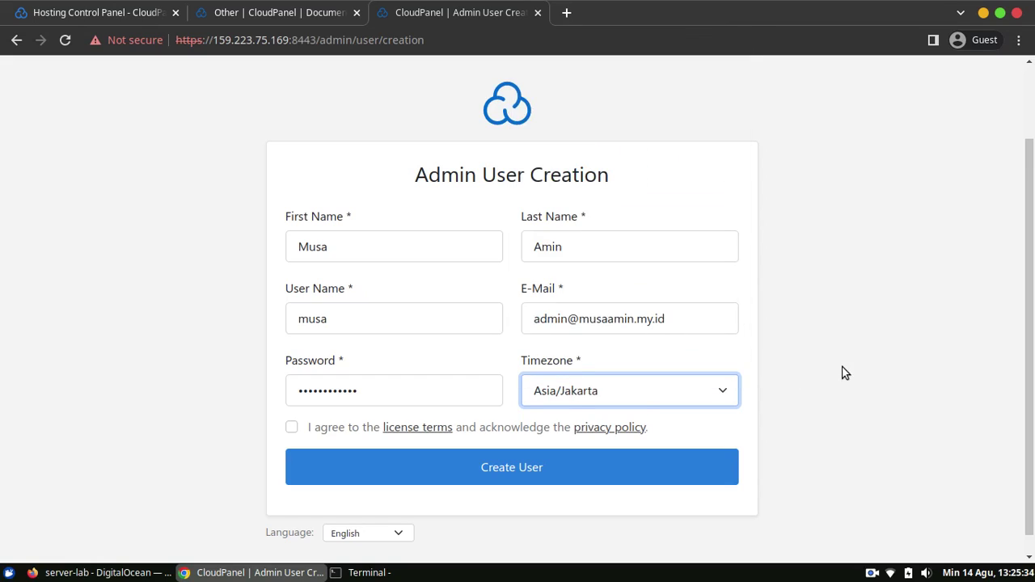
left_click(291, 428)
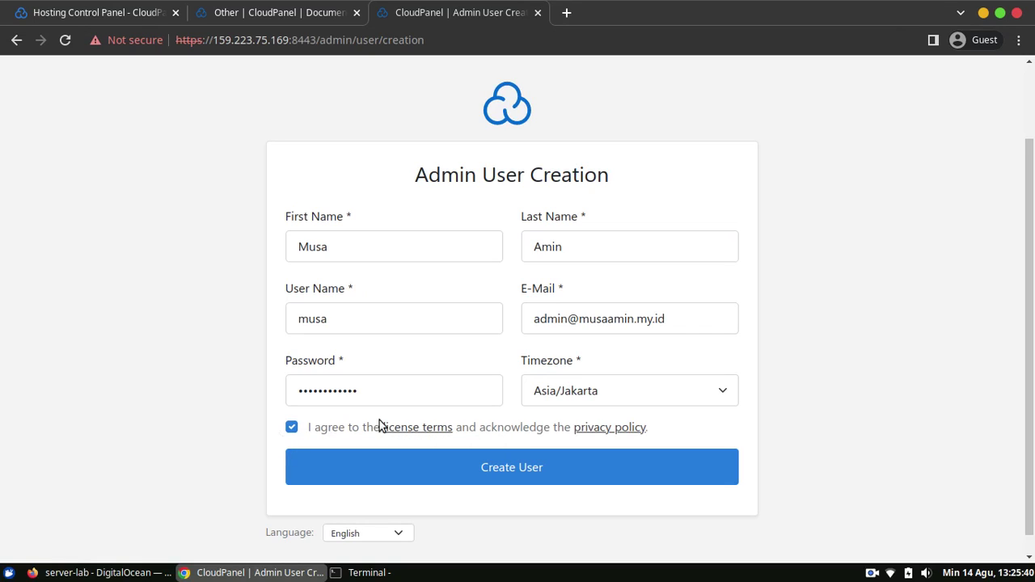
left_click(637, 479)
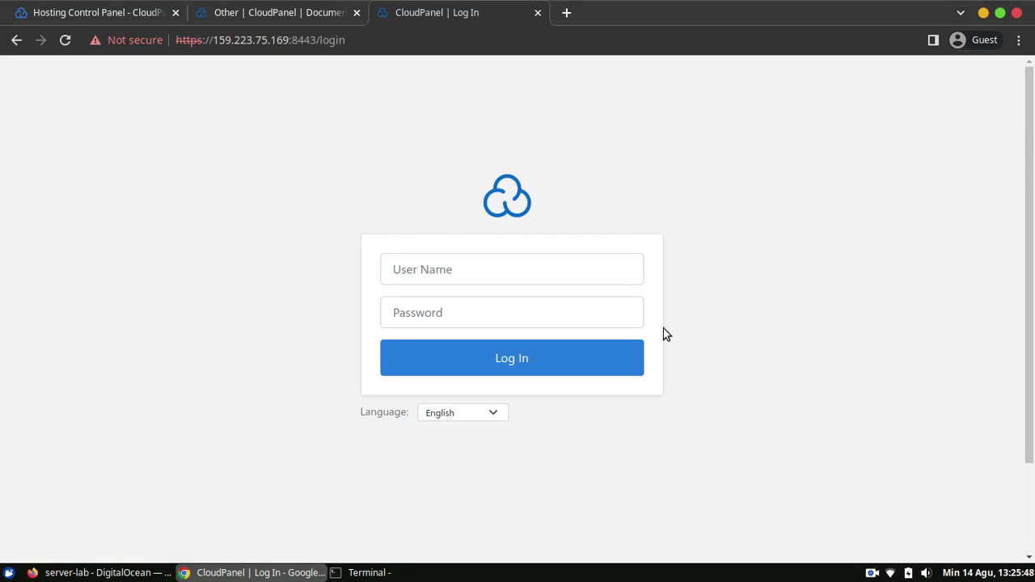
Try logging in with user name 'admin' and the password, which is rejected.
left_click(558, 275)
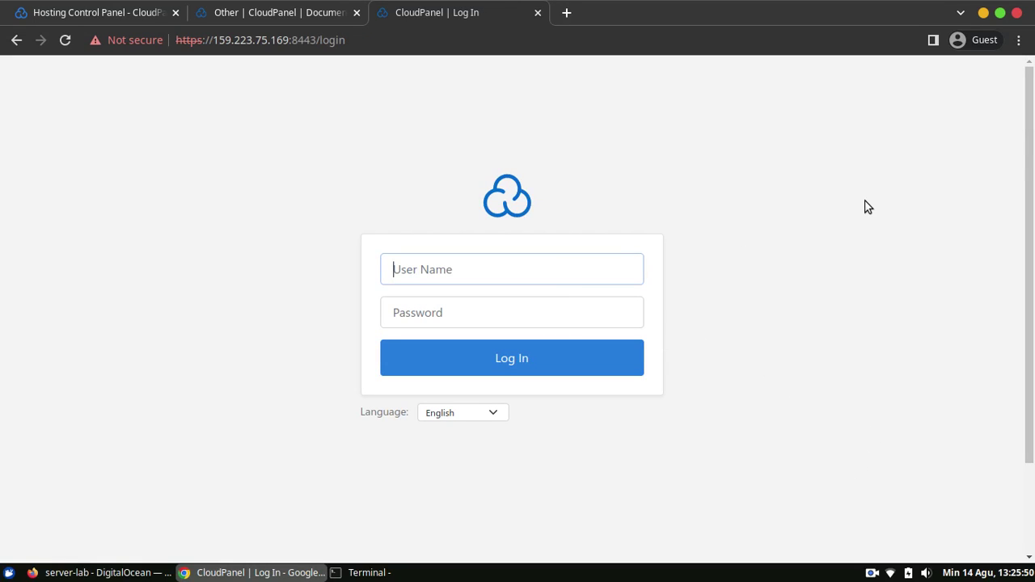
type("admin")
key("Tab")
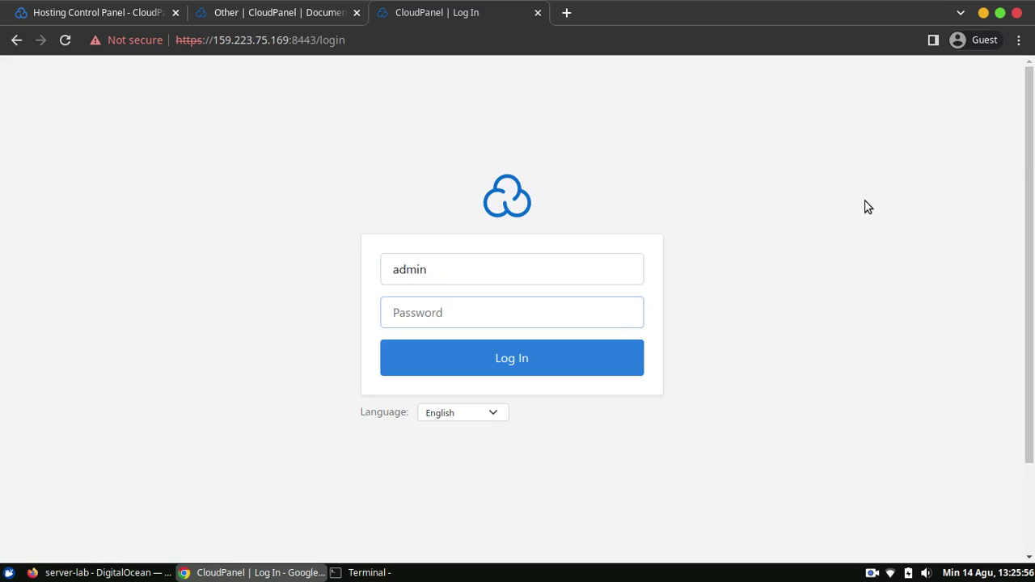
type("•••••••••••")
key("Return")
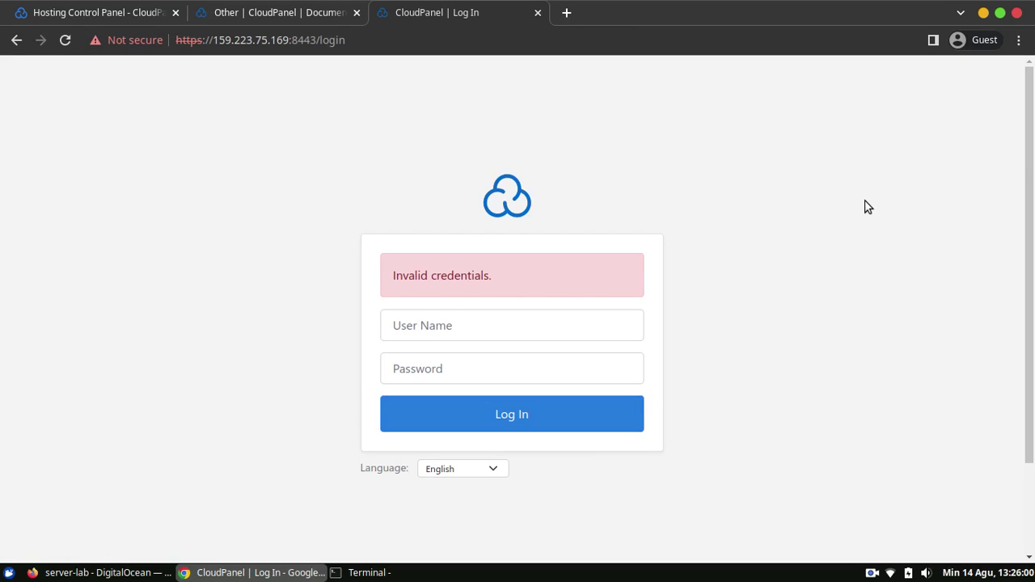
Log in again with the correct admin user name and password.
left_click(568, 320)
type("musa")
key("Tab")
type("••••••••••••")
key("Return")
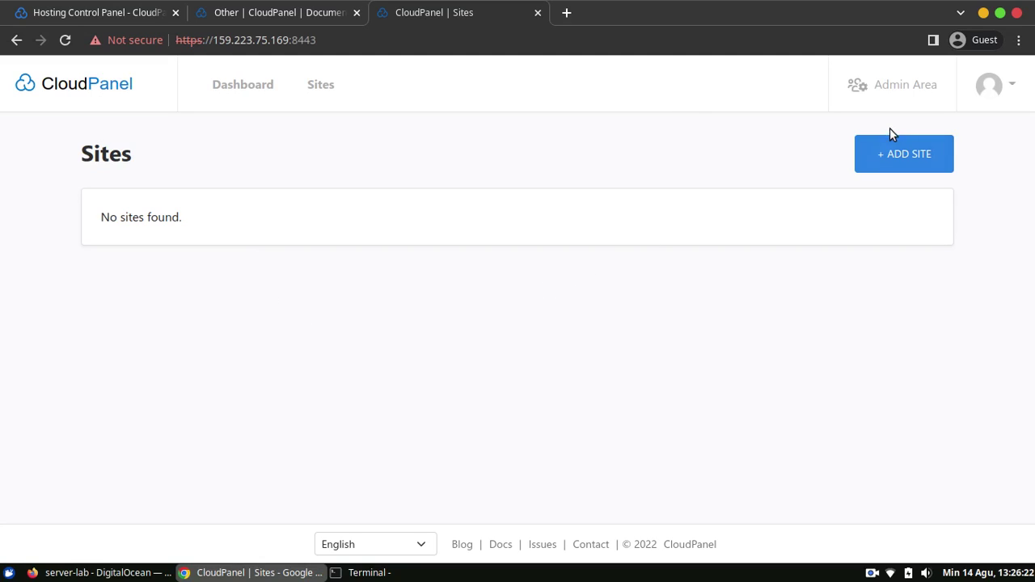
left_click(911, 92)
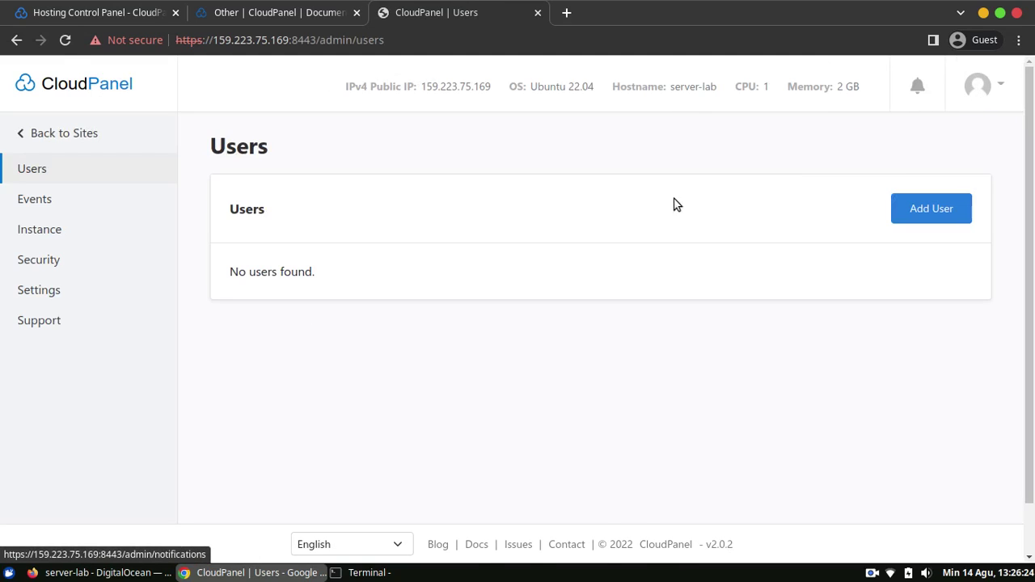
left_click(85, 283)
left_click(74, 252)
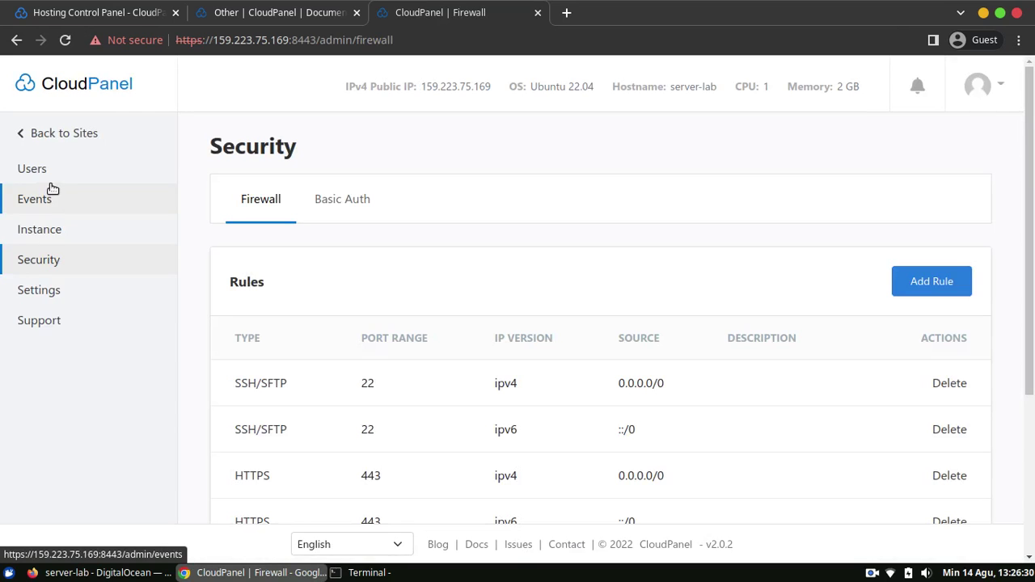
left_click(69, 134)
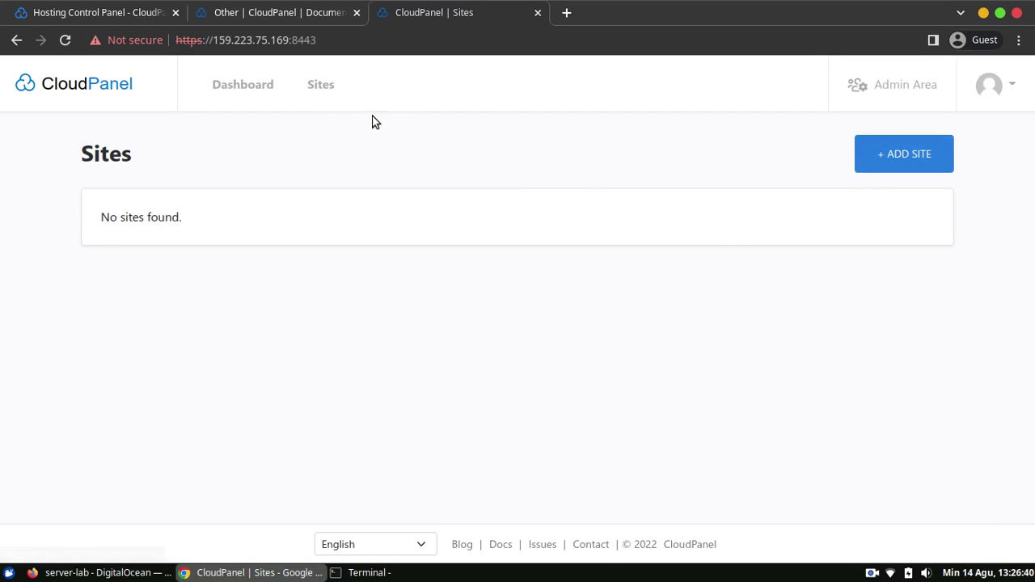
Reload the Sites list and open the New WordPress Site form.
left_click(325, 95)
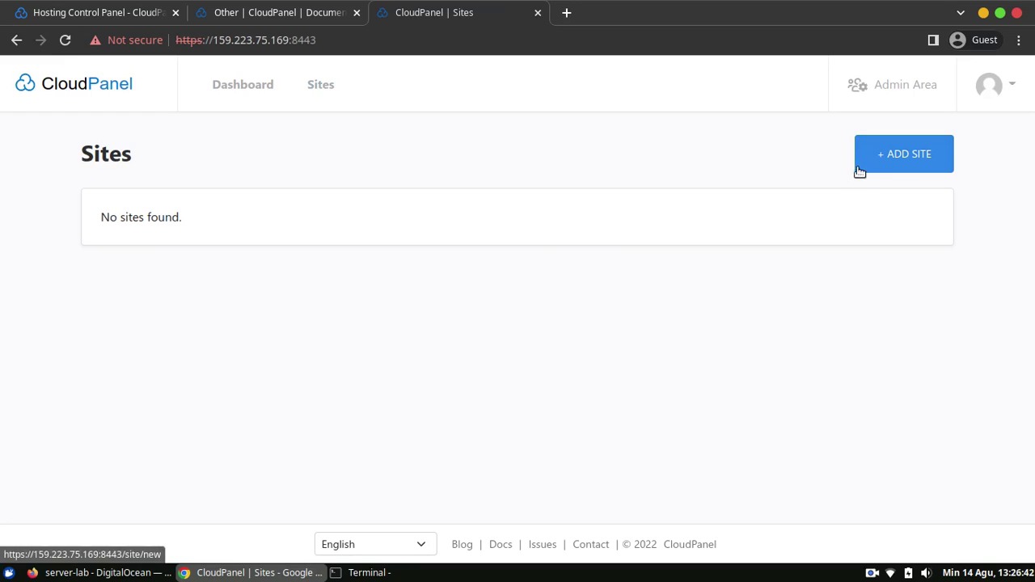
left_click(862, 165)
left_click_drag(1033, 188, 1033, 217)
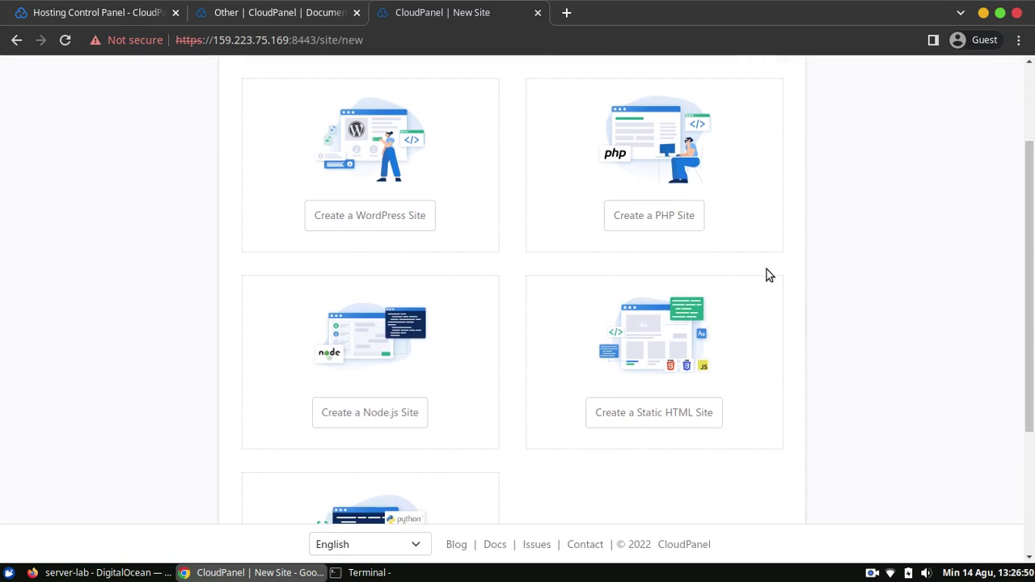
left_click(421, 220)
left_click(419, 234)
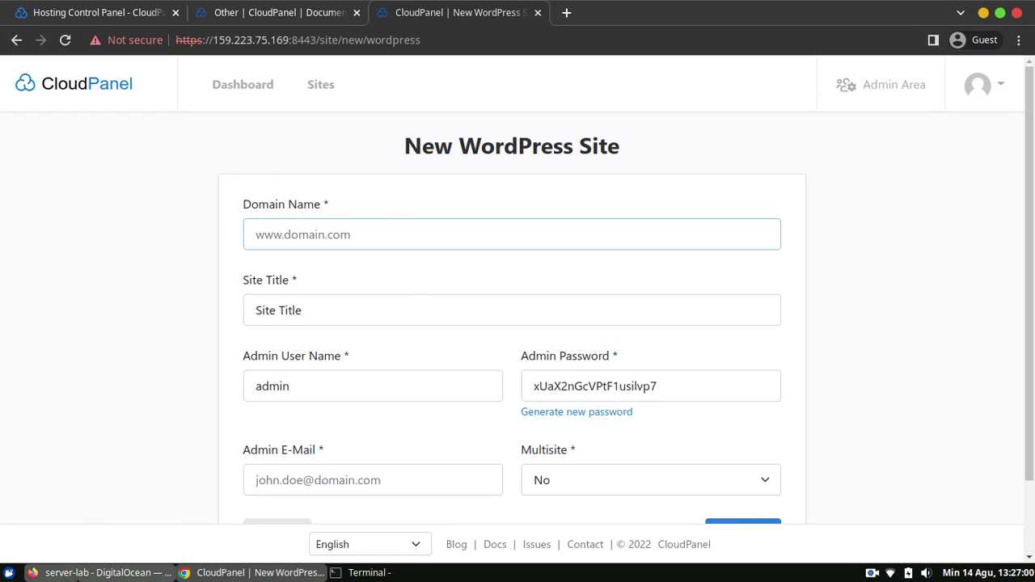
Check the domain's DNS records in Cloudflare, then return to the CloudPanel form.
left_click(77, 573)
left_click(216, 44)
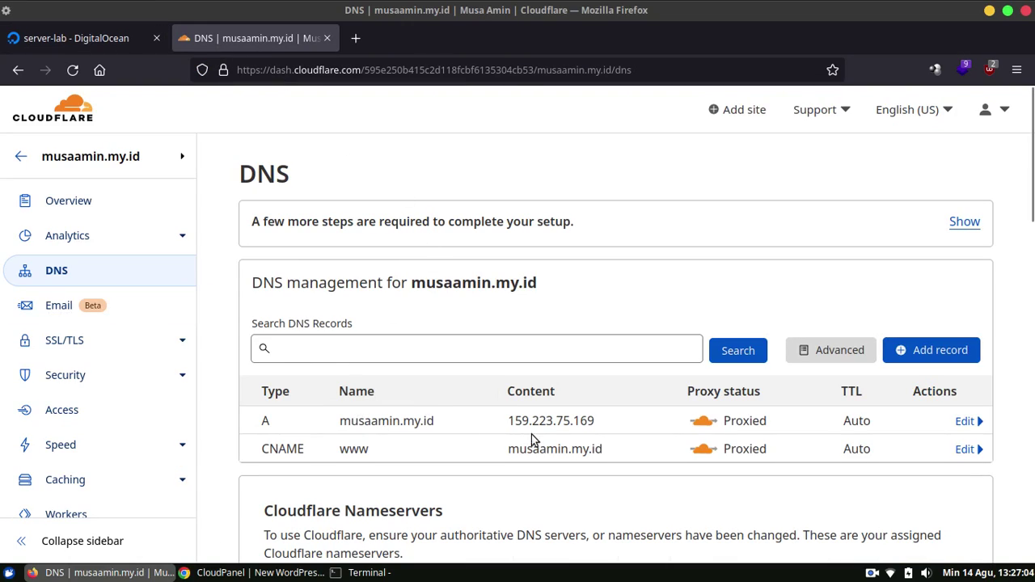
left_click(259, 573)
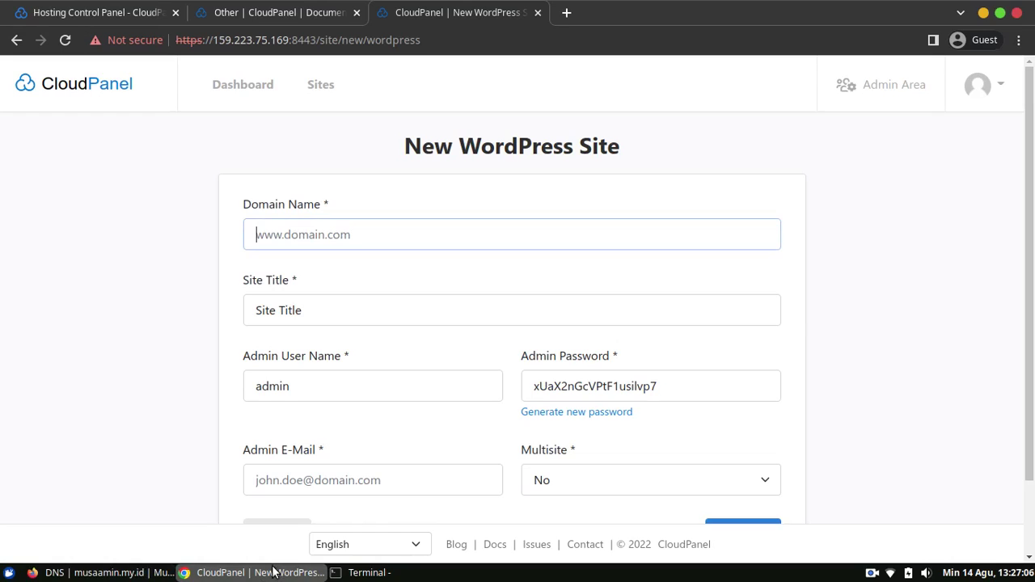
Enter domain musaamin.my.id and site title 'Blog MusaAmin.my.id'.
type("musa")
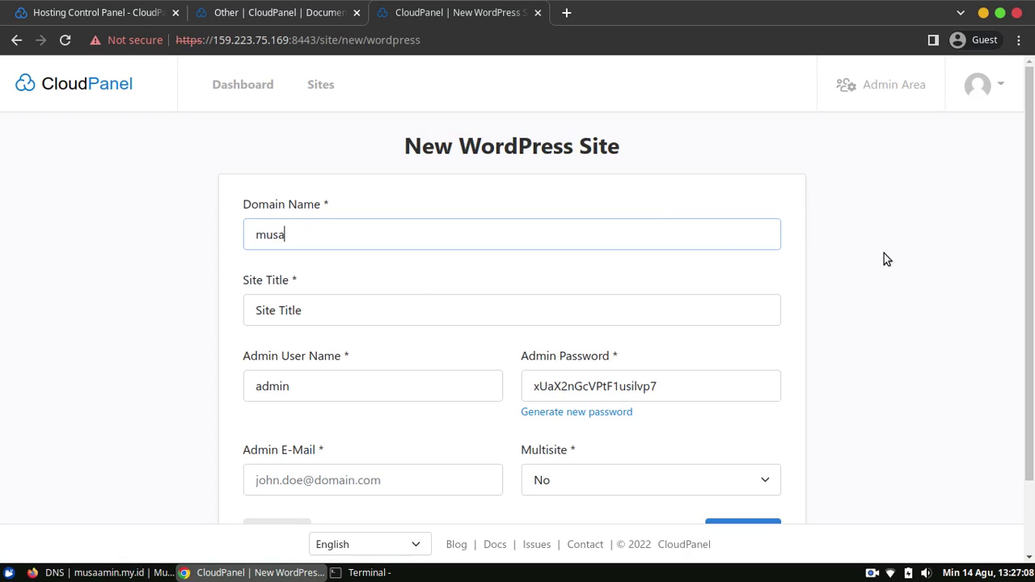
type("amin.my.id")
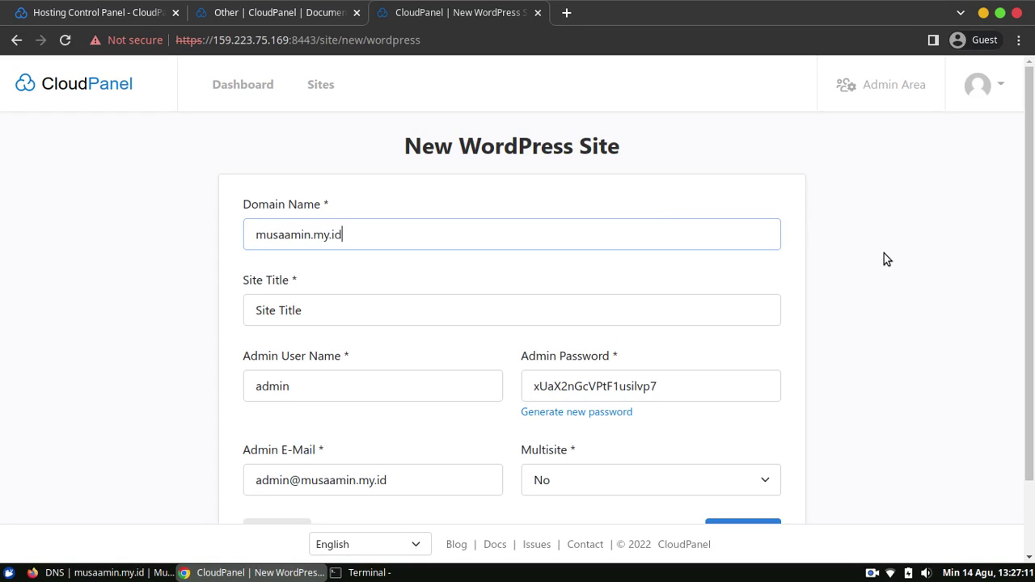
key("Tab")
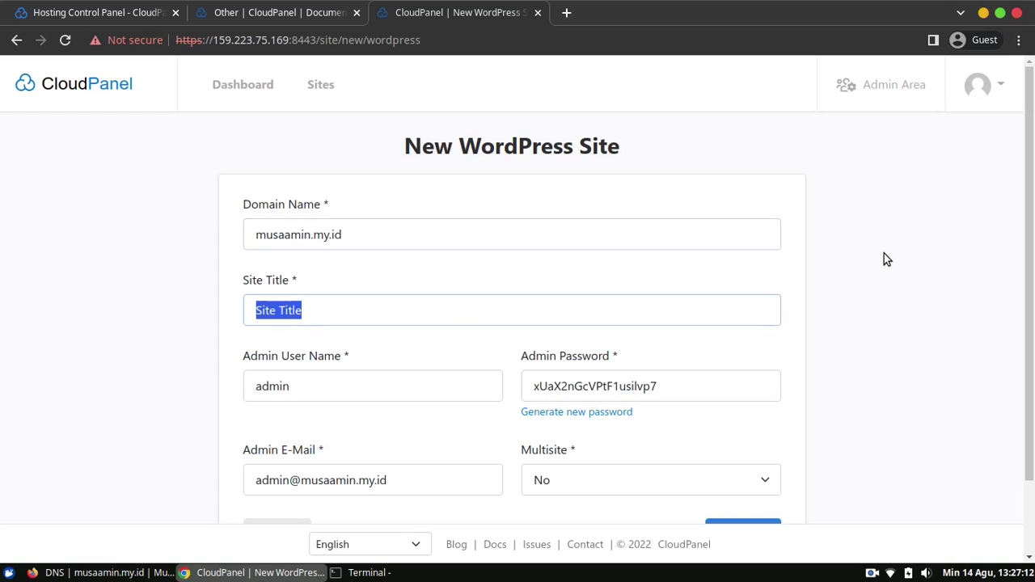
type("Blog Musa")
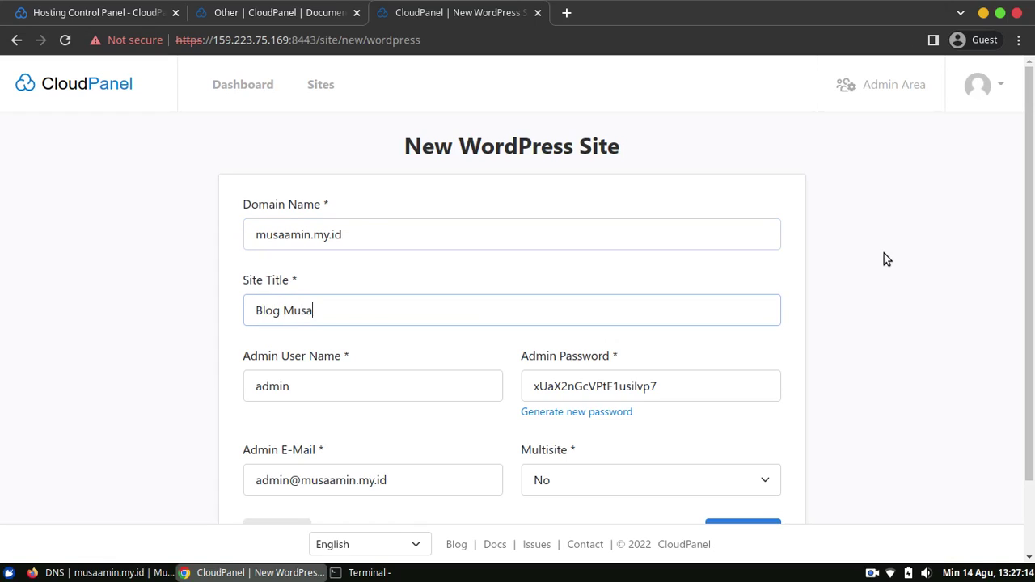
type("Amin.my.id")
scroll(1031, 235, "down", 2)
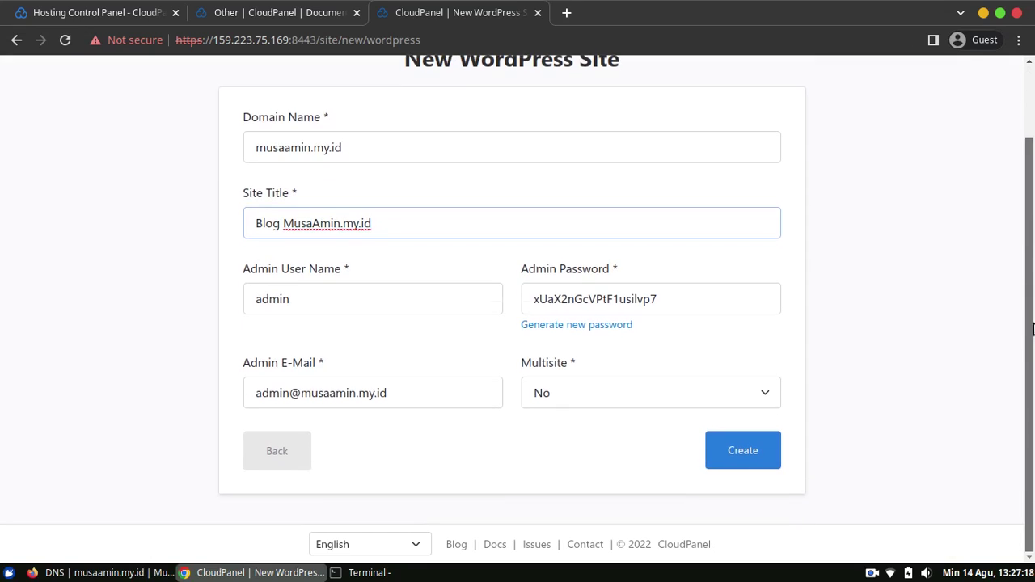
Replace the generated admin password with a custom password.
left_click(424, 300)
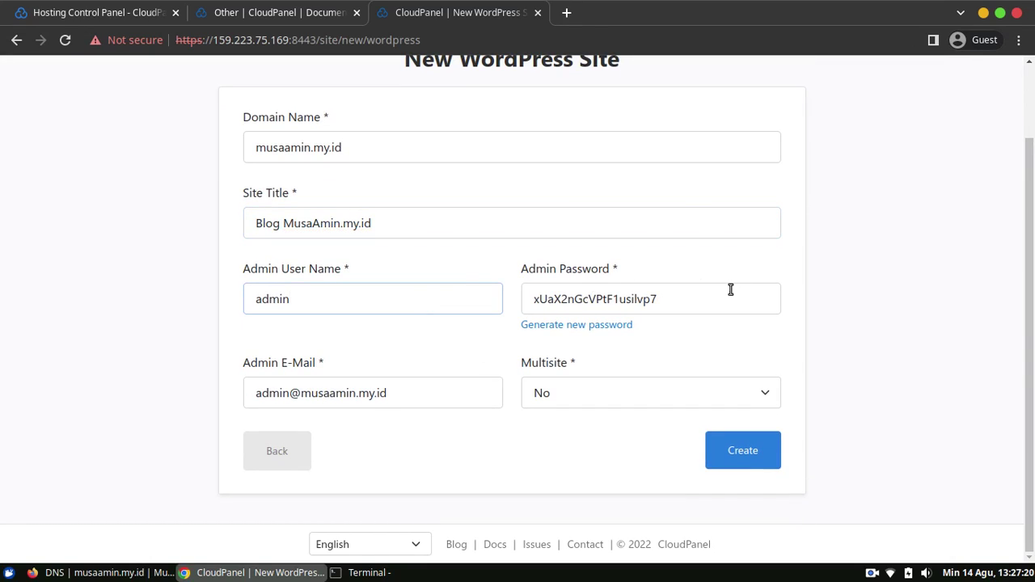
left_click(720, 303)
key("ctrl+a")
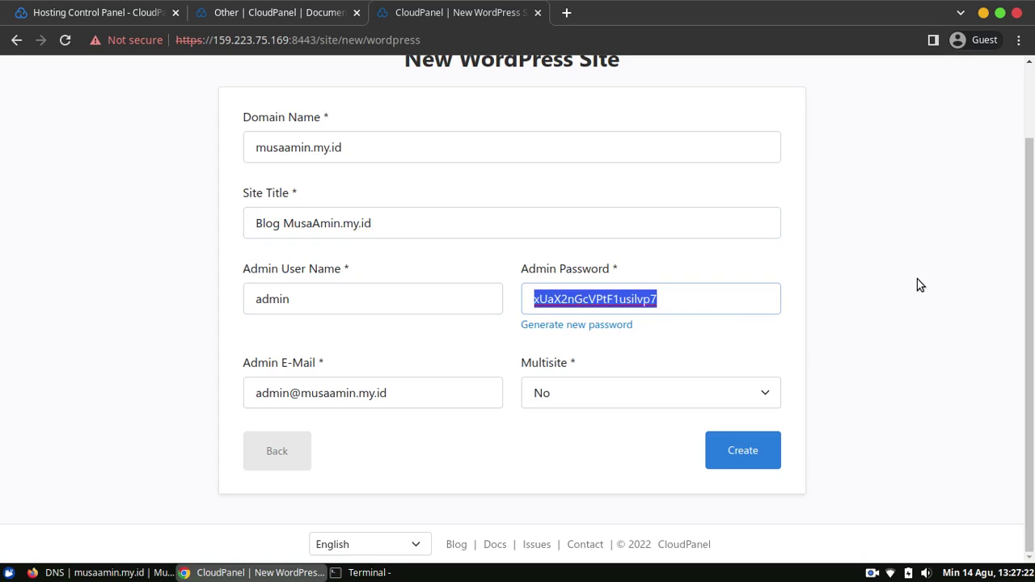
key("BackSpace")
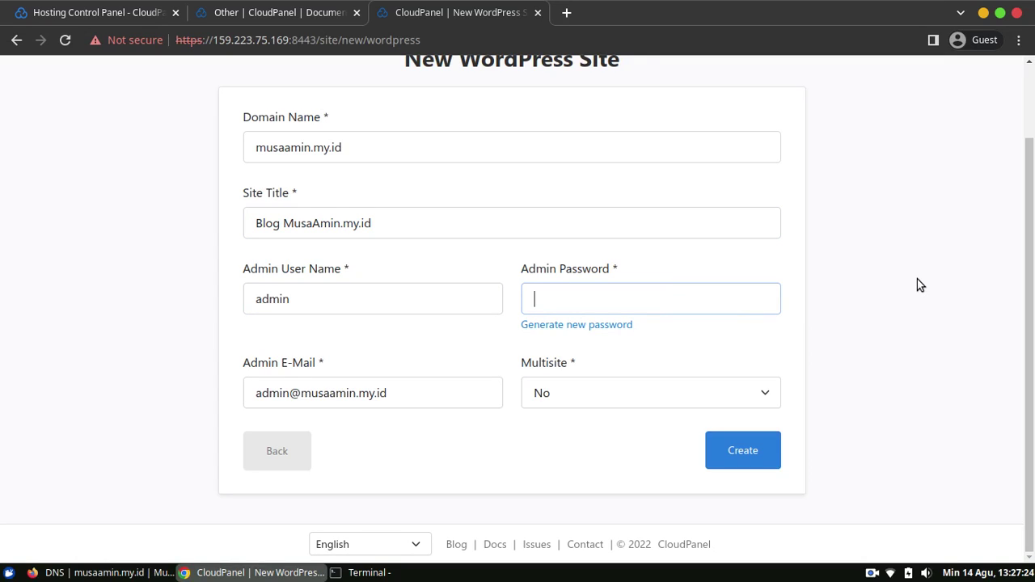
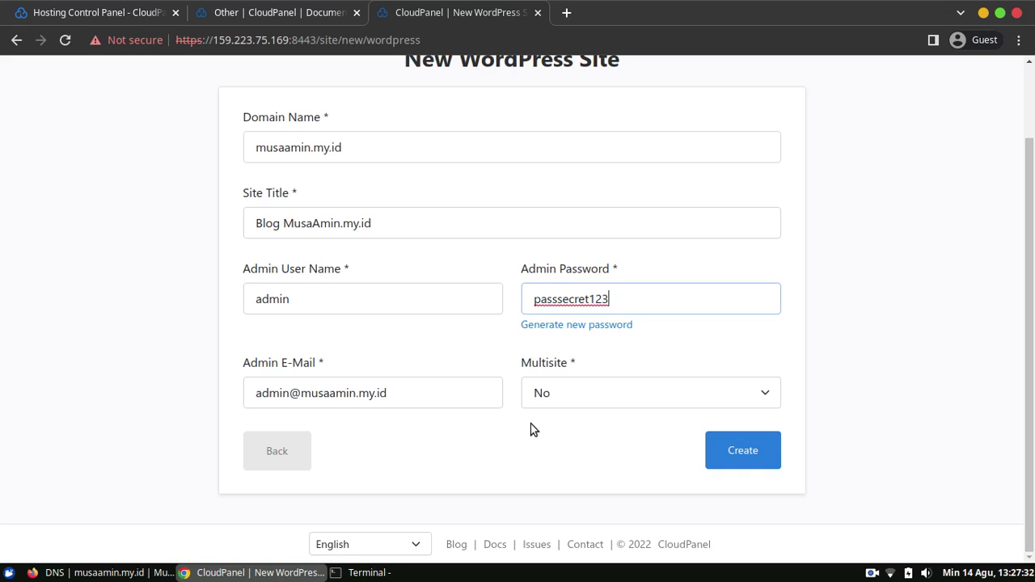
scroll(1032, 362, "up", 2)
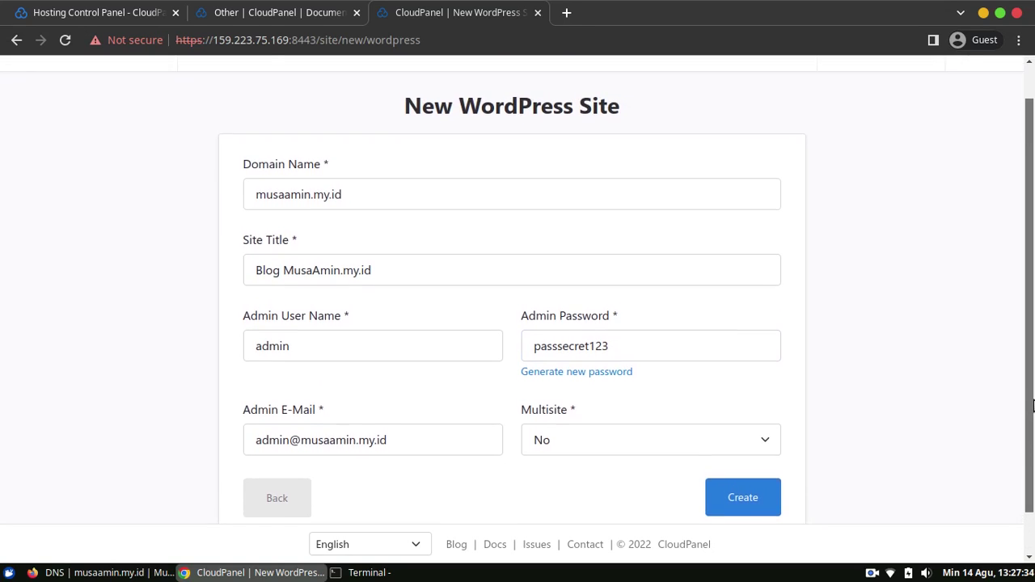
left_click_drag(1032, 361, 1028, 428)
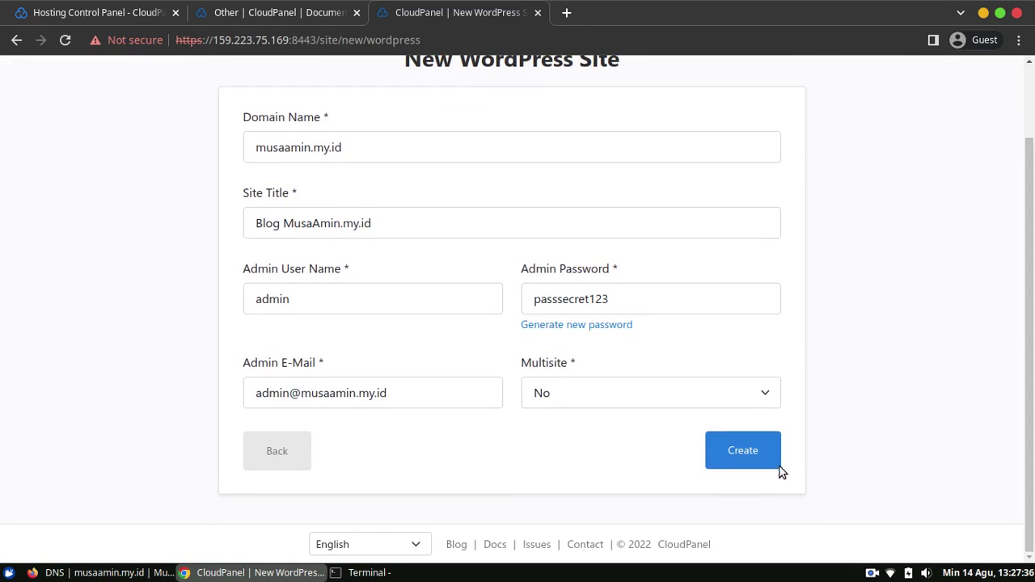
Create the musaamin.my.id site, review its site, database and WordPress credentials, then return to Sites.
left_click(772, 464)
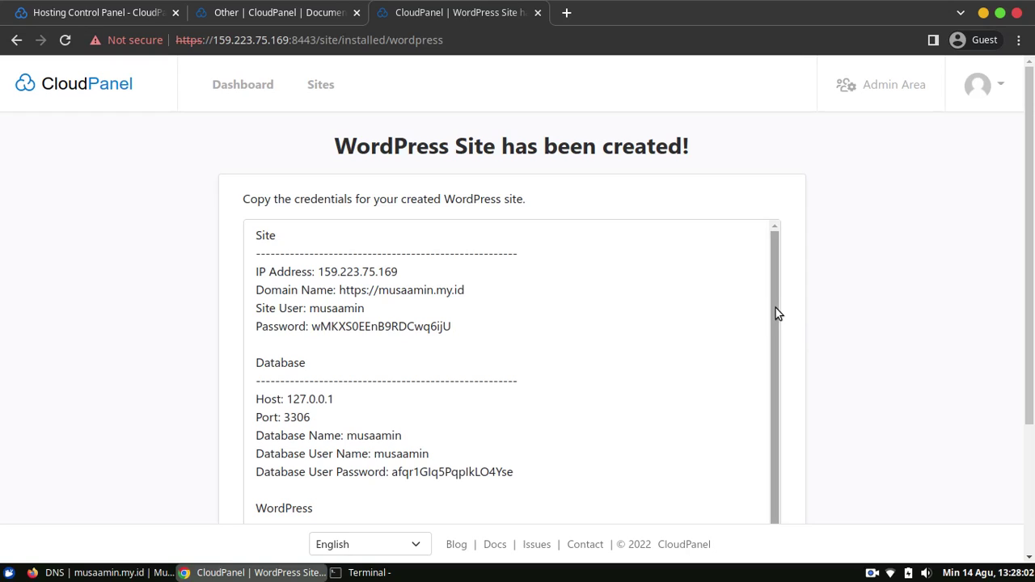
left_click_drag(774, 308, 777, 356)
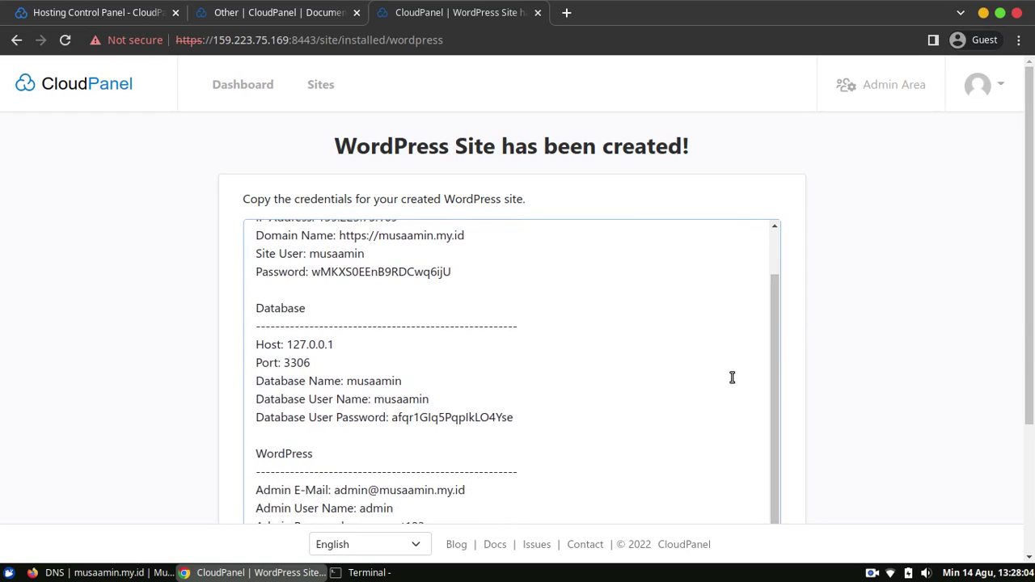
scroll(728, 425, "up", 1)
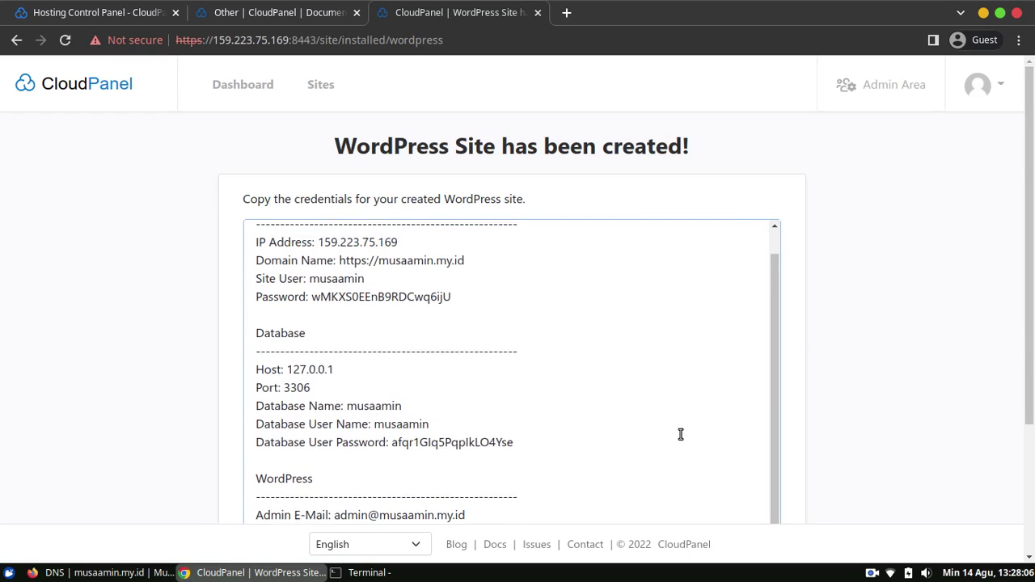
scroll(1028, 316, "down", 3)
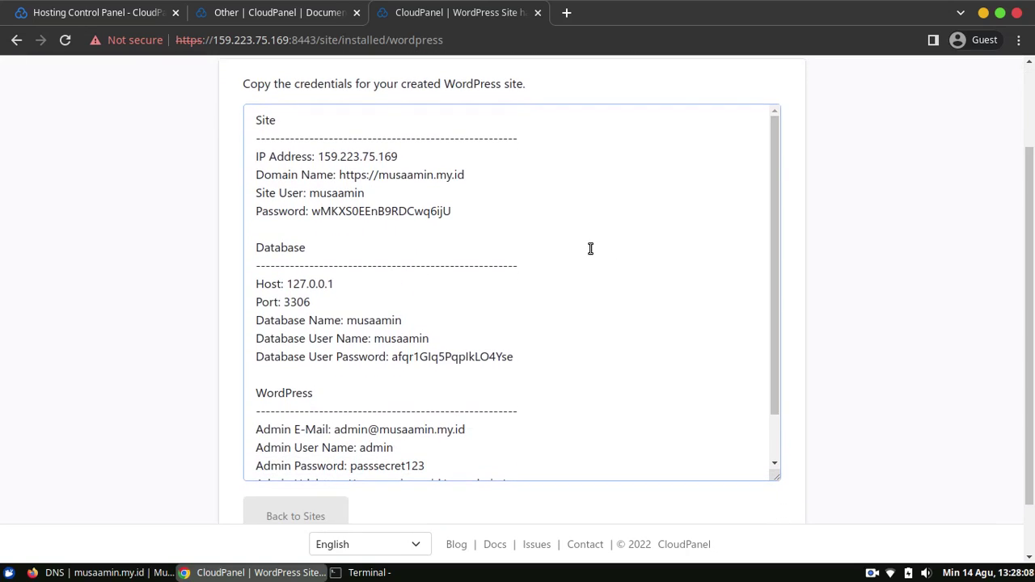
left_click_drag(767, 183, 760, 283)
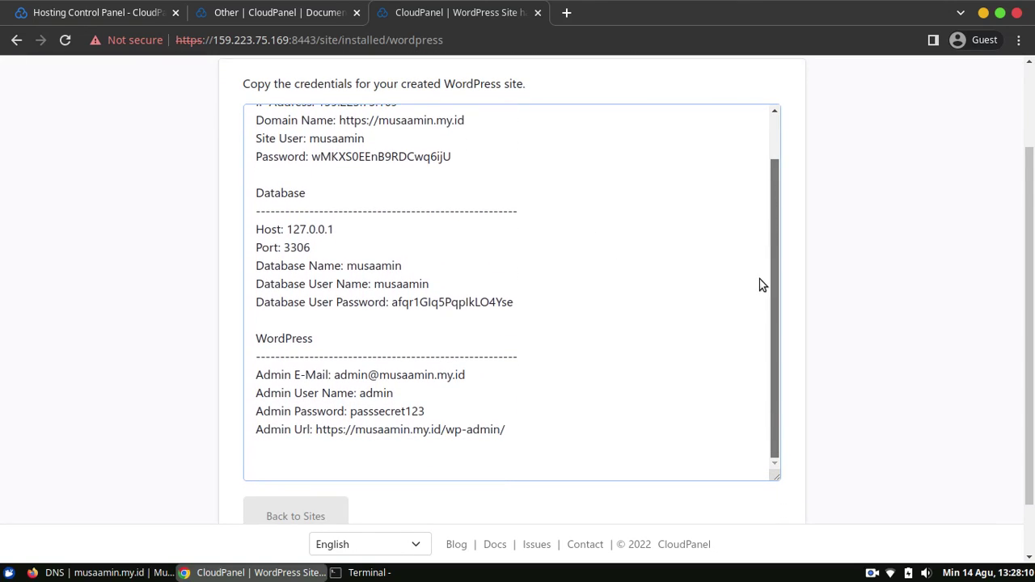
left_click_drag(776, 238, 698, 308)
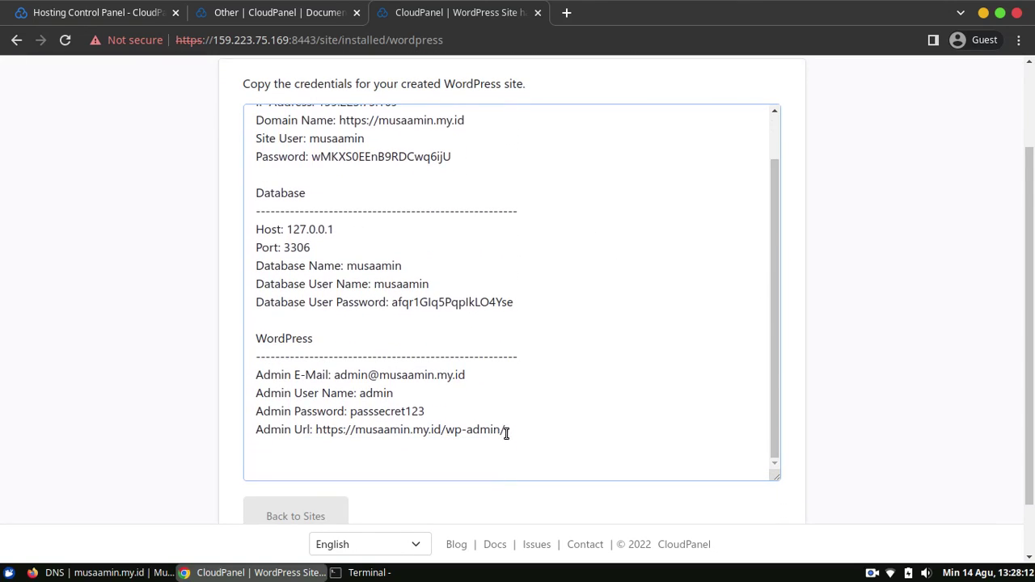
left_click(550, 426)
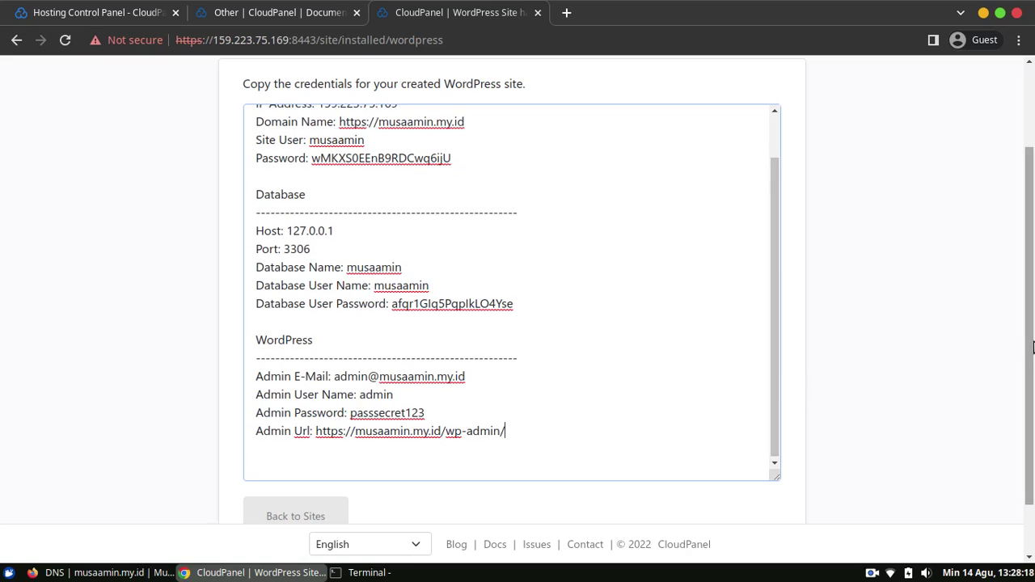
scroll(1008, 397, "down", 2)
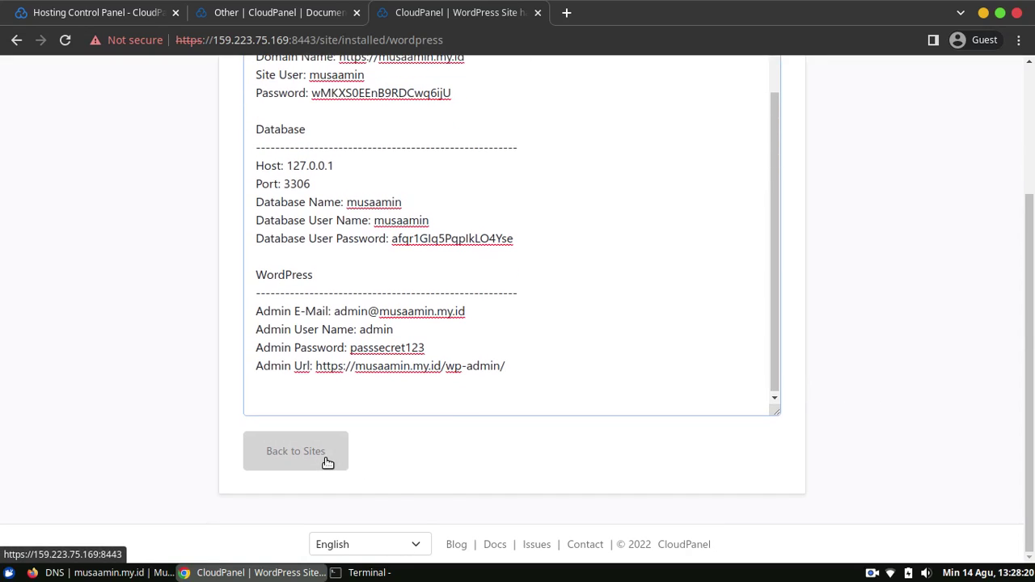
left_click(328, 463)
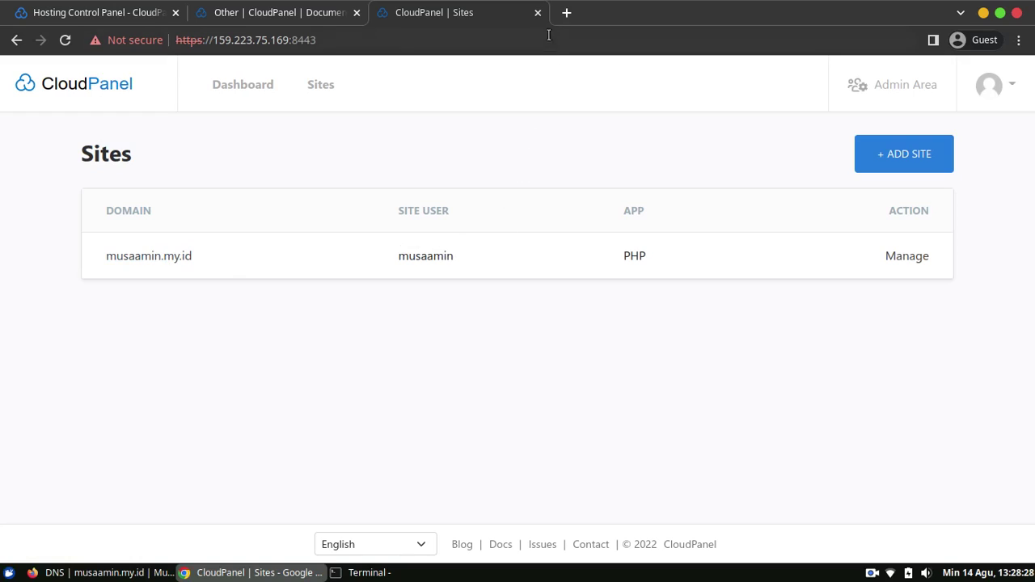
Load musaamin.my.id in a new tab, which shows Cloudflare Error 526.
left_click(567, 13)
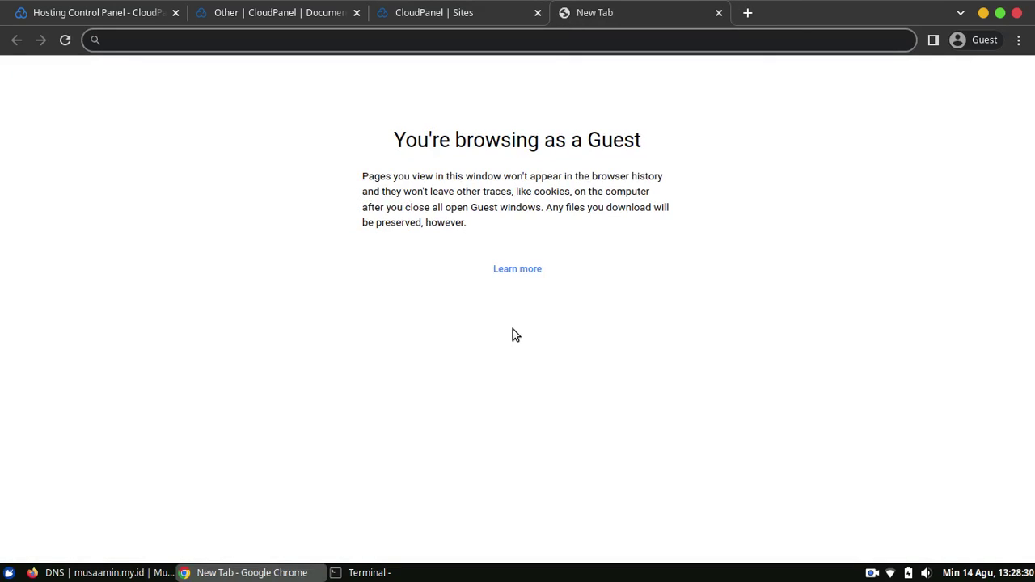
type("musaamin.my.id")
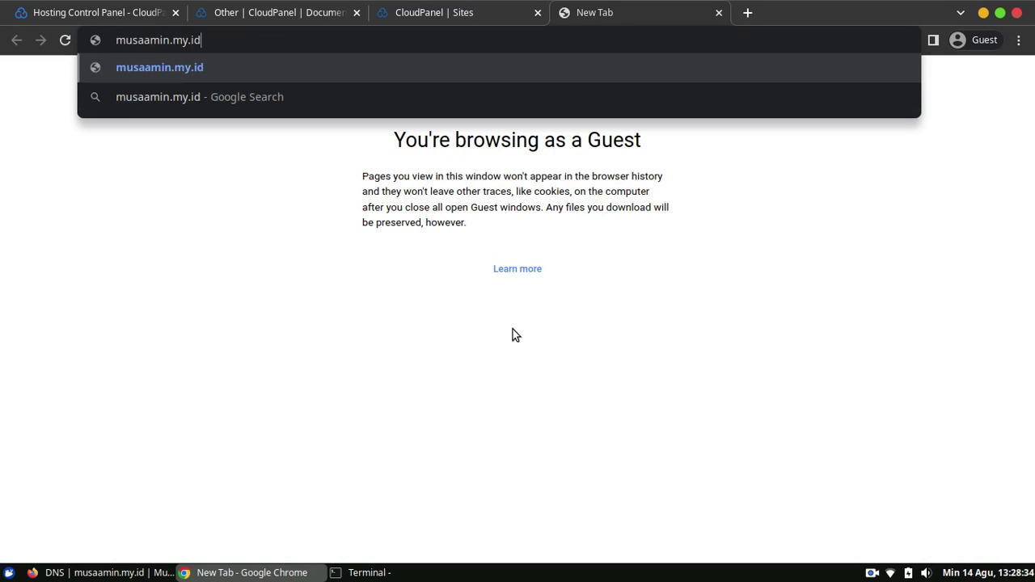
key("Return")
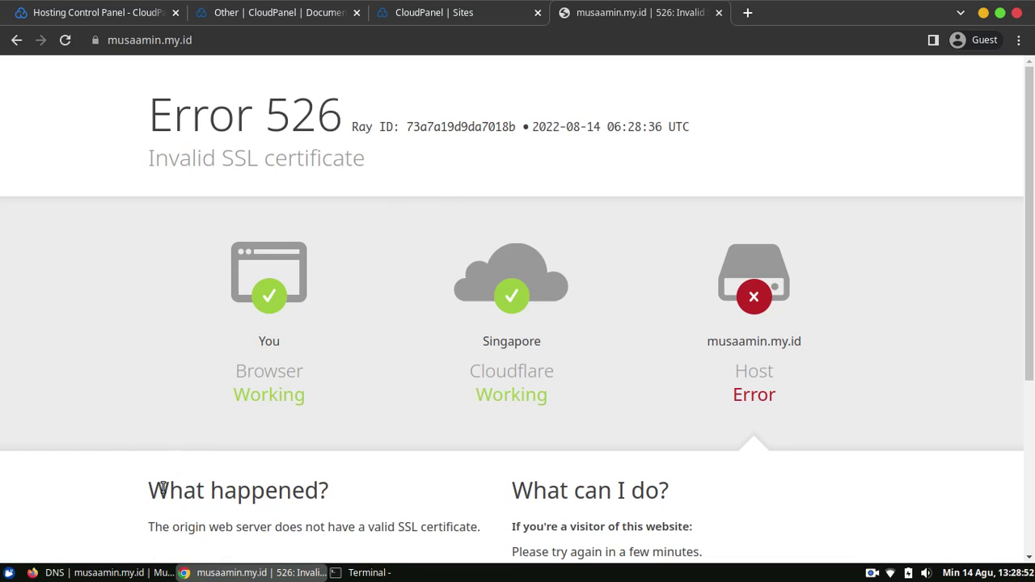
Check the Cloudflare DNS page, then return to the CloudPanel Sites tab.
left_click(102, 573)
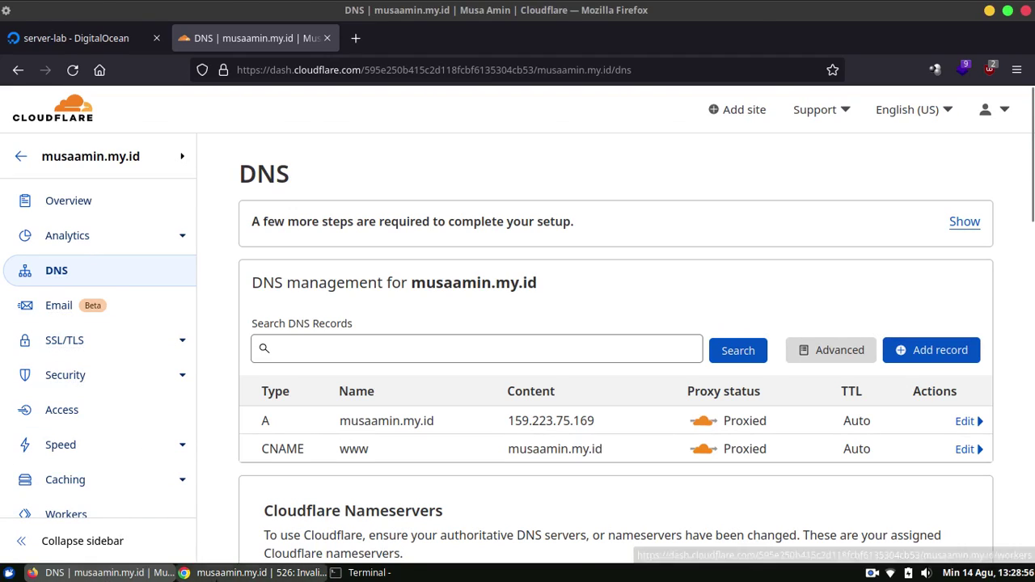
left_click(251, 572)
left_click(453, 14)
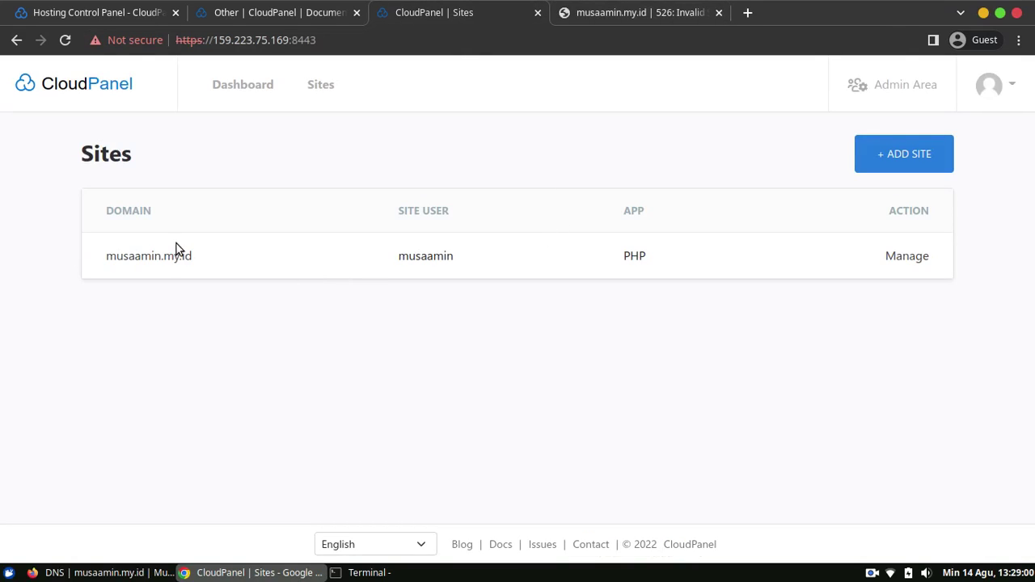
Open musaamin.my.id's SSL/TLS certificates and look at the Let's Encrypt option before backing out.
left_click(907, 256)
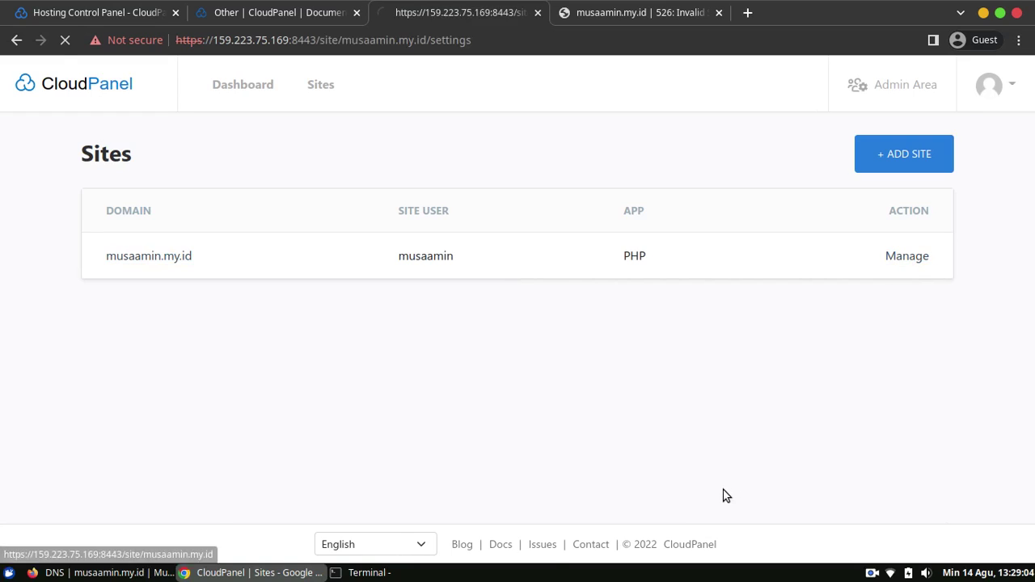
mouse_move(1030, 164)
left_mouse_down()
mouse_move(1030, 196)
mouse_move(1009, 166)
left_mouse_up()
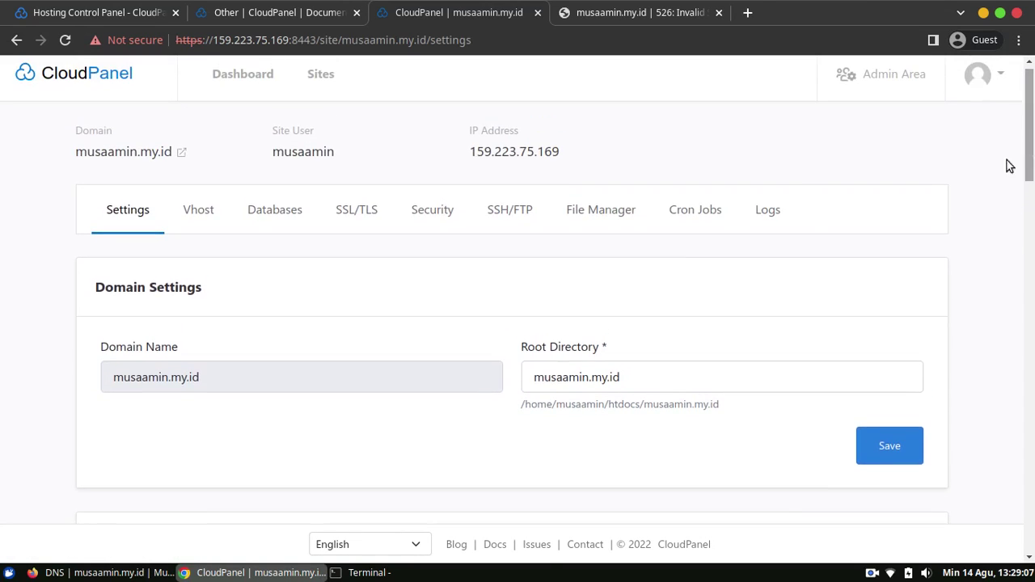
left_click(360, 212)
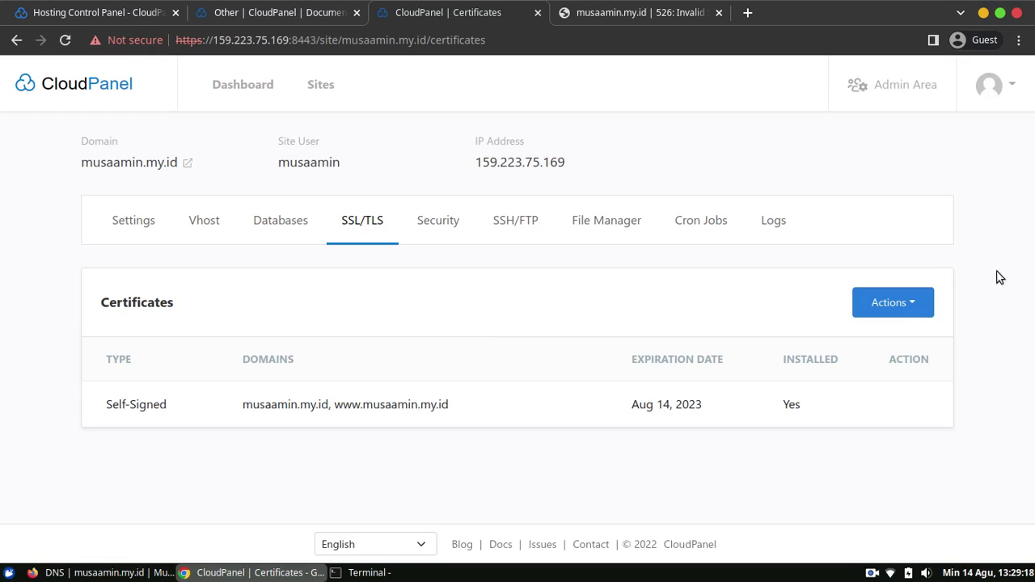
left_click(930, 302)
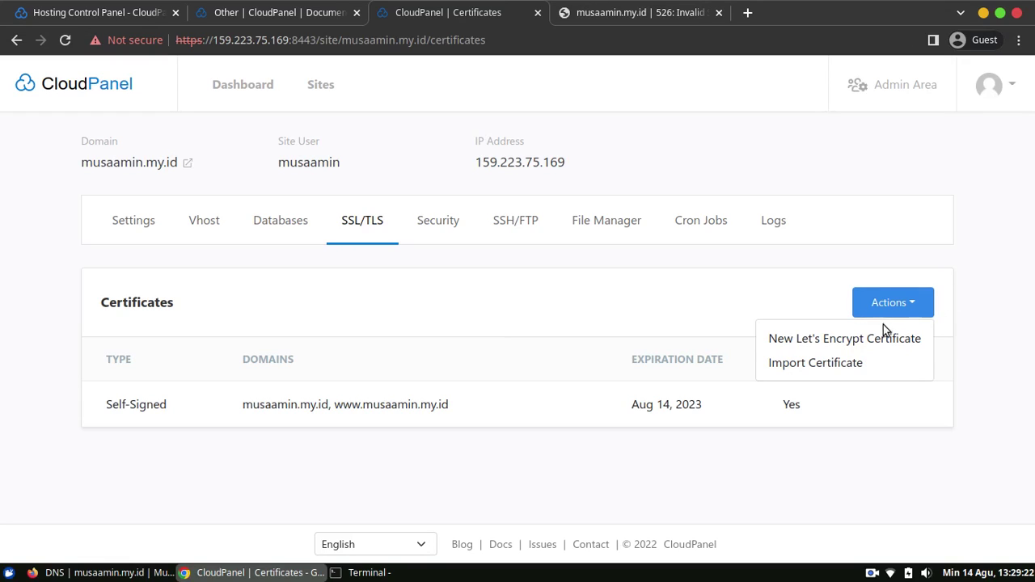
left_click(830, 340)
scroll(952, 293, "down", 2)
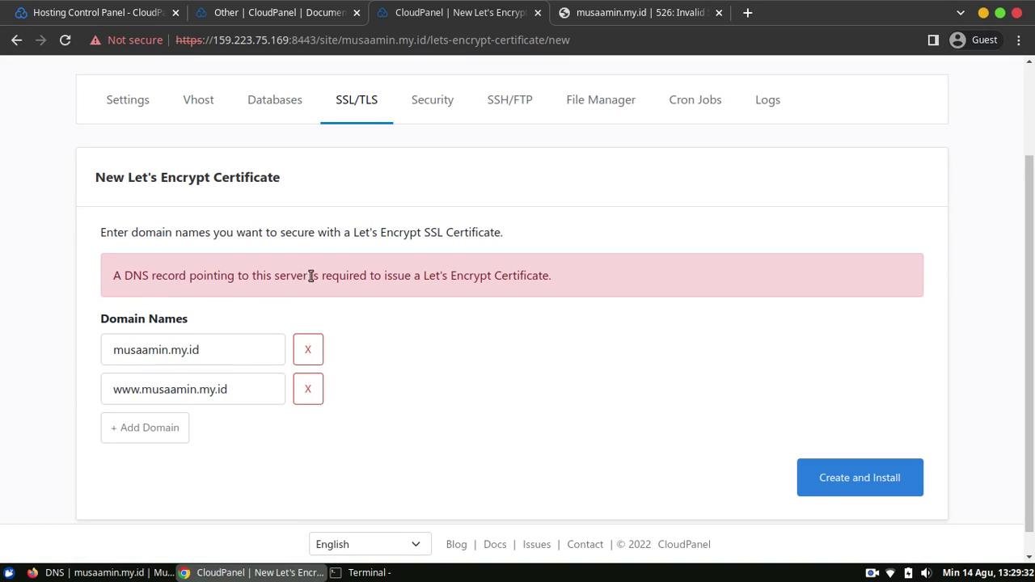
left_click(16, 39)
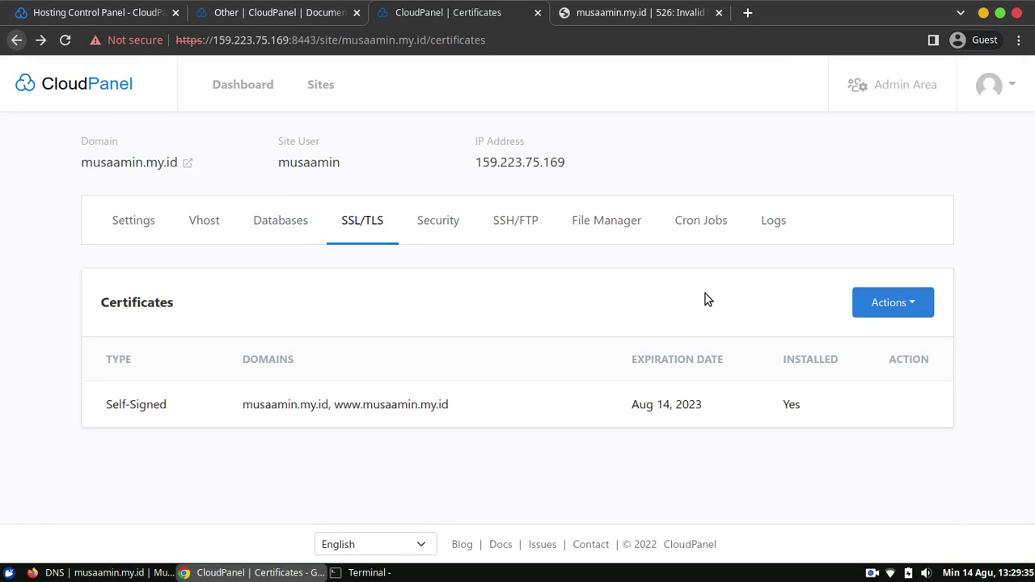
Choose Import Certificate from the certificate Actions menu.
left_click(896, 304)
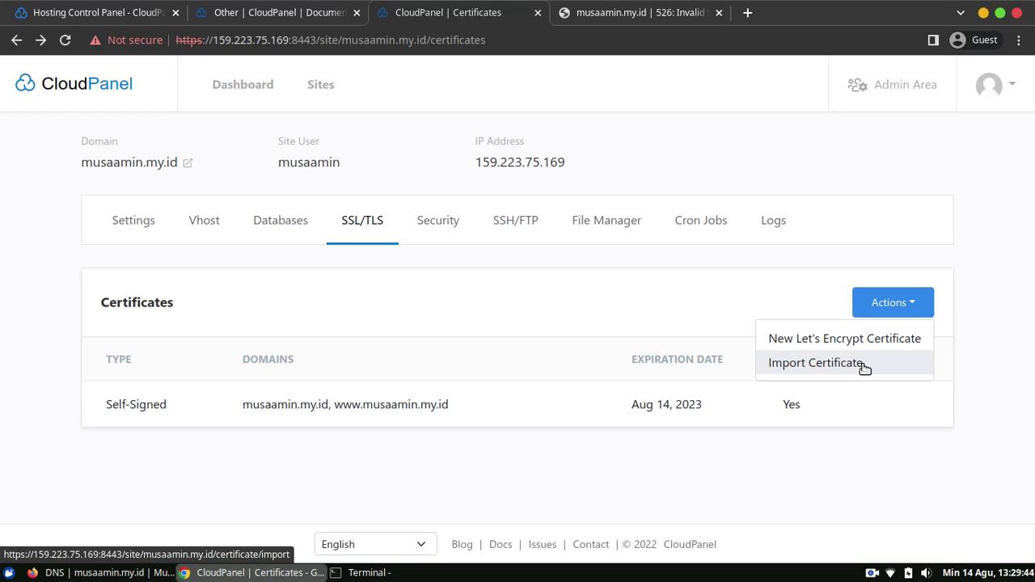
left_click(864, 368)
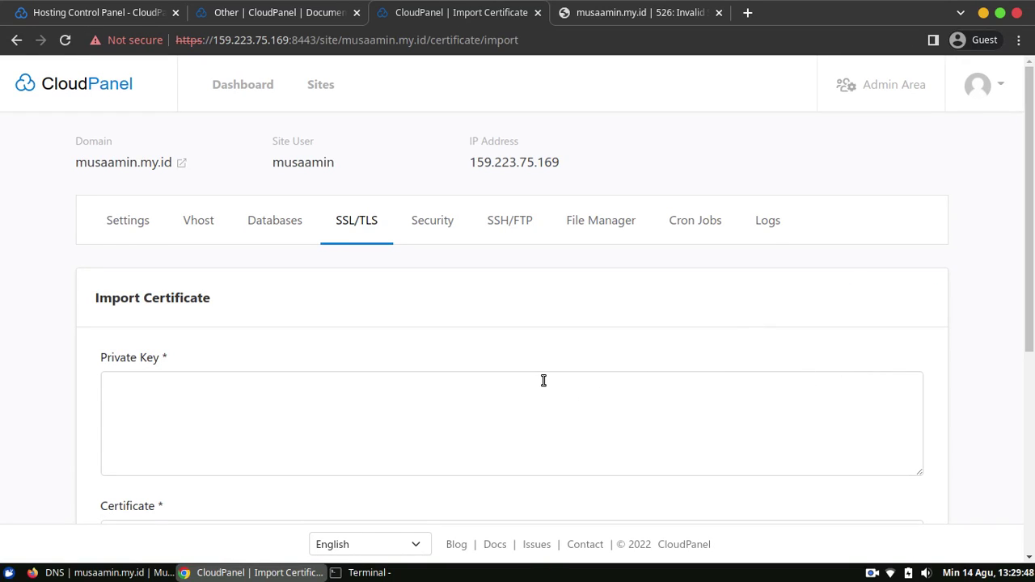
scroll(1033, 241, "down", 3)
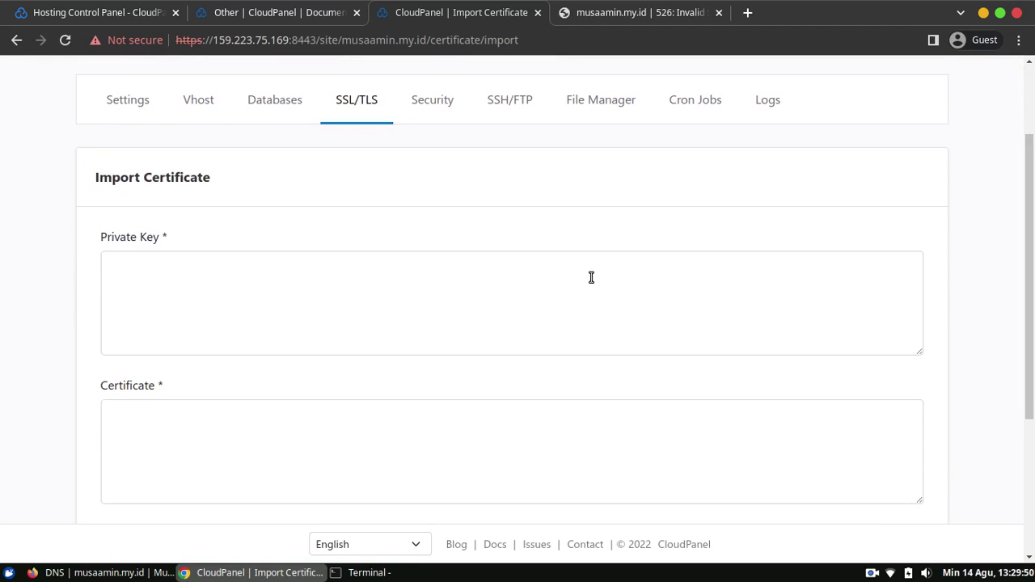
Go to Cloudflare's SSL/TLS Origin Server page and start a new origin certificate.
left_click(80, 574)
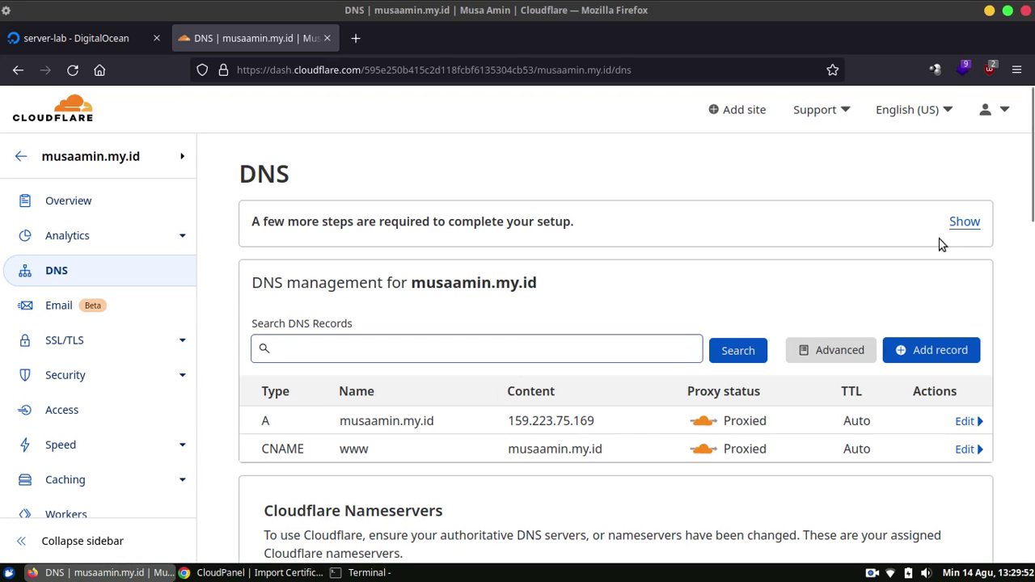
scroll(1033, 186, "down", 2)
scroll(1034, 186, "down", 1)
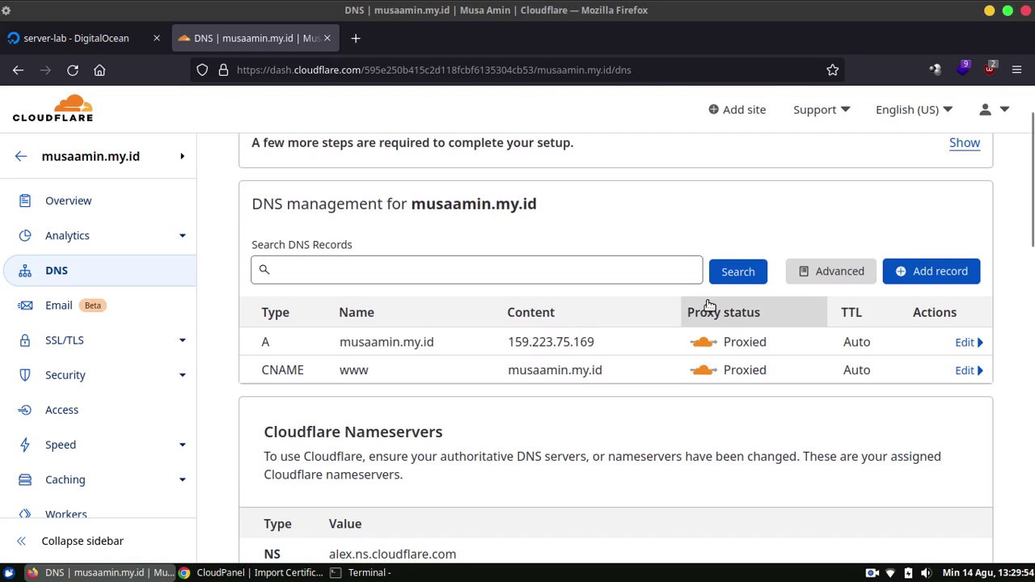
left_click(99, 343)
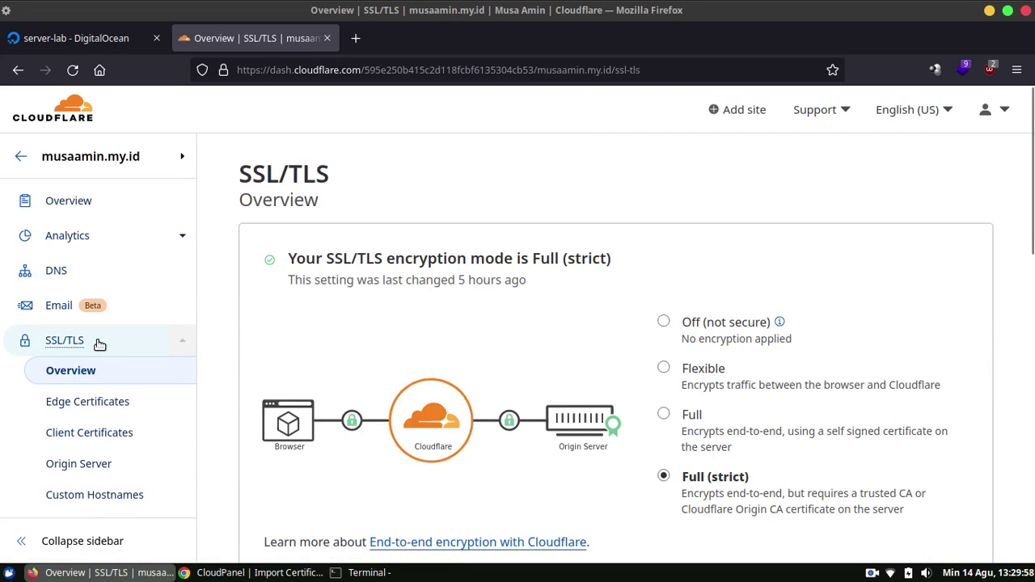
scroll(688, 235, "down", 4)
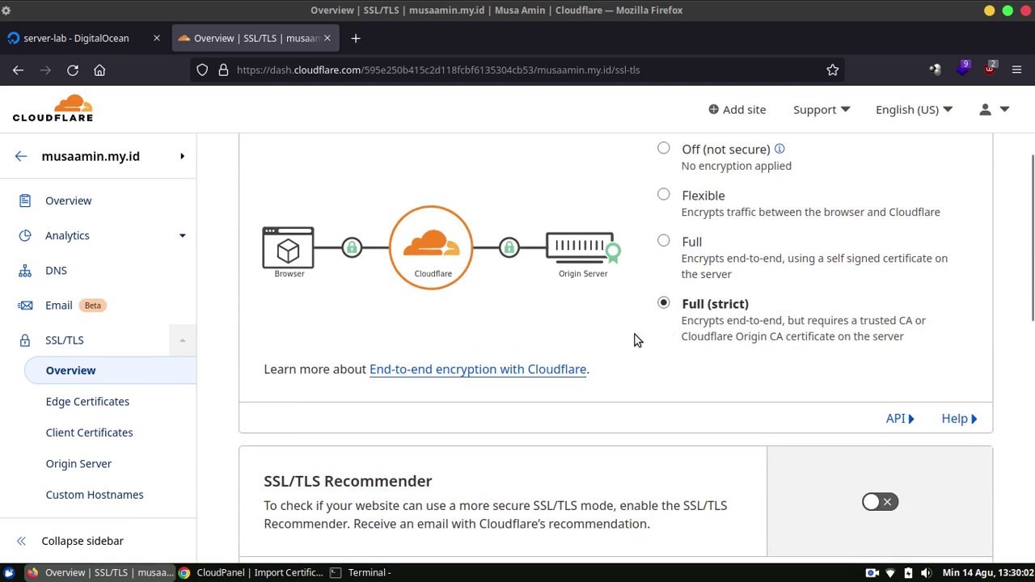
left_click(95, 465)
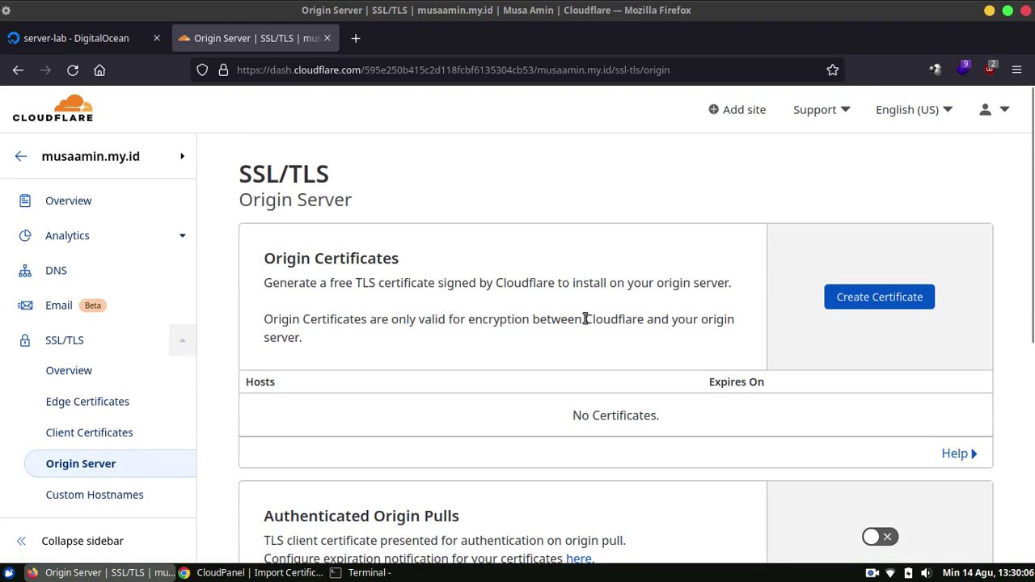
left_click(902, 304)
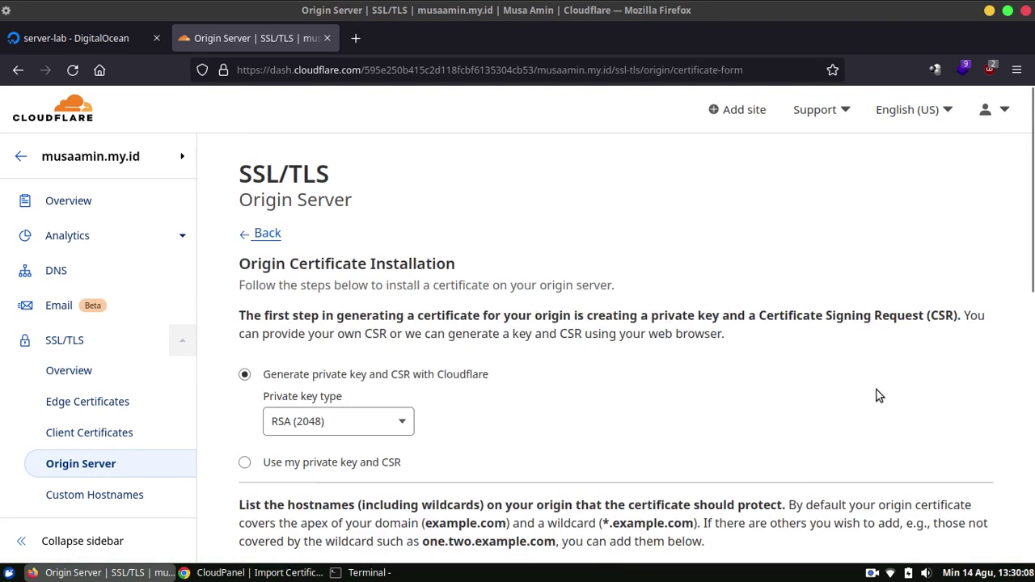
Set certificate validity to 1 year and create the origin certificate.
scroll(1026, 372, "down", 3)
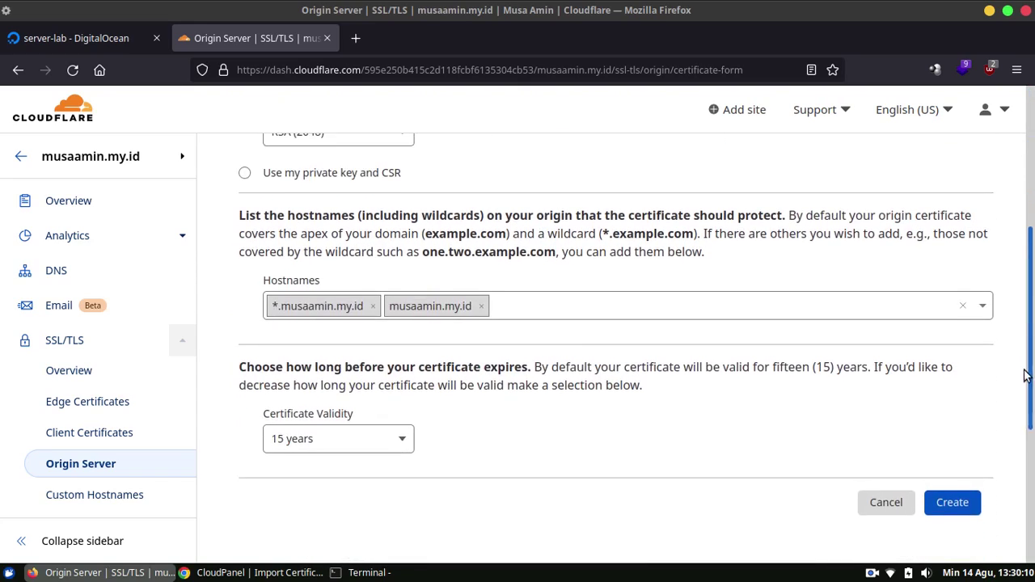
scroll(1026, 380, "down", 1)
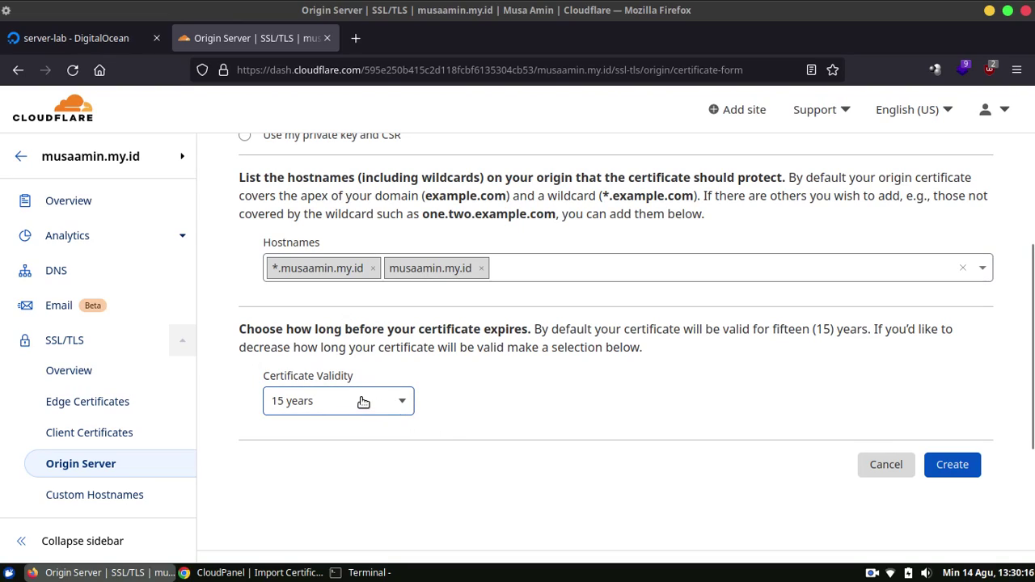
left_click(395, 402)
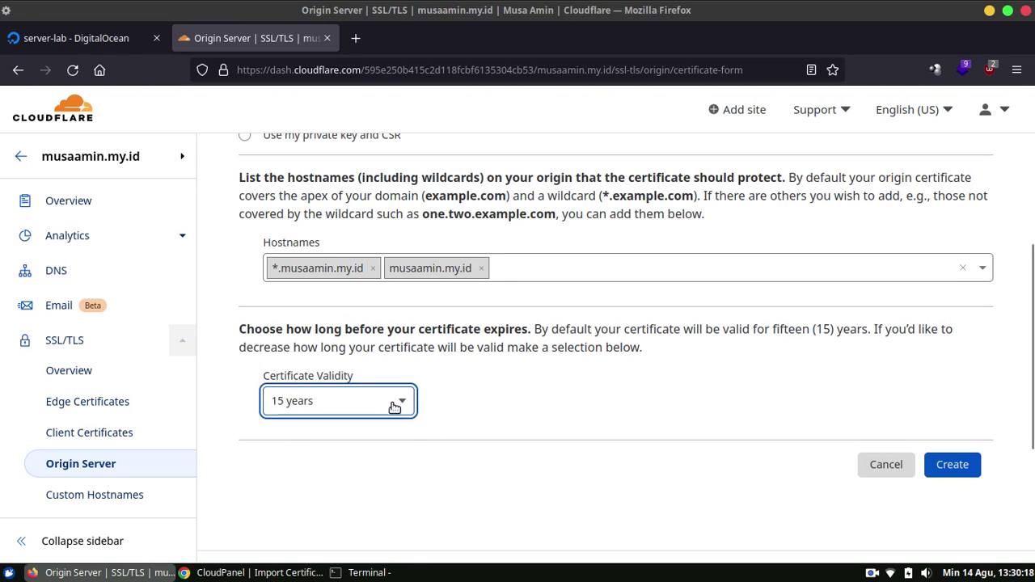
scroll(396, 404, "down", 3)
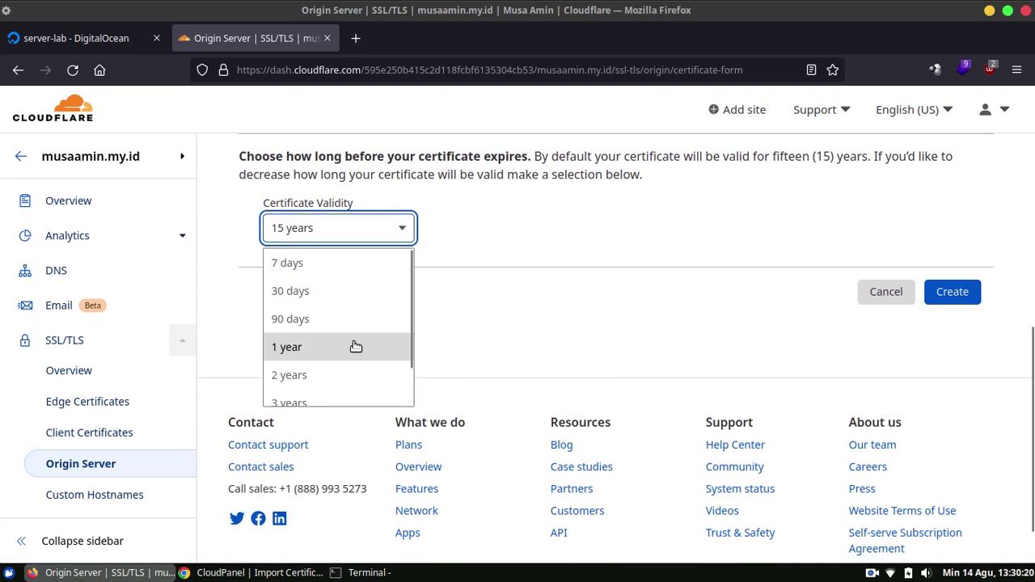
left_click(353, 347)
scroll(1003, 437, "up", 2)
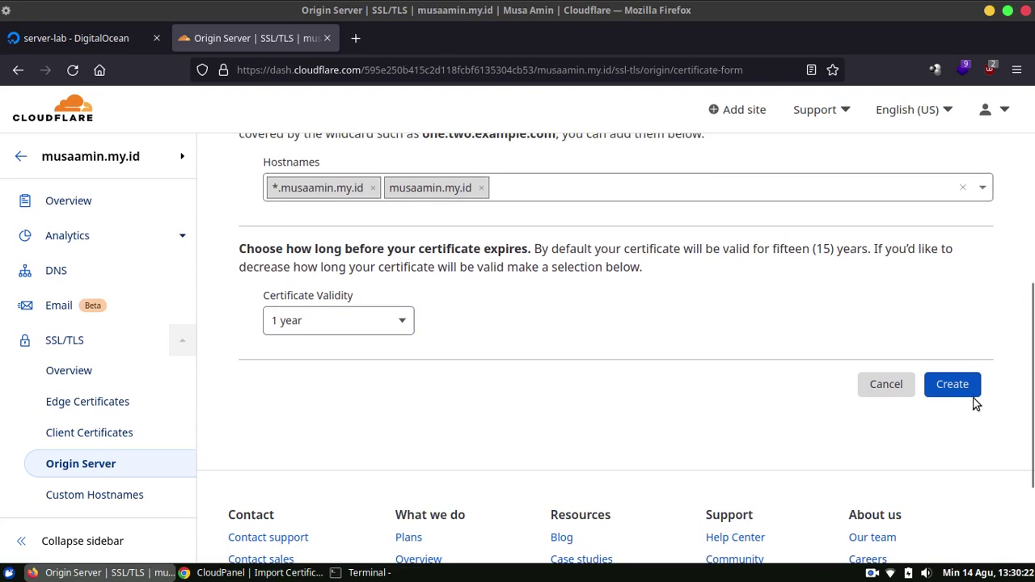
left_click(947, 386)
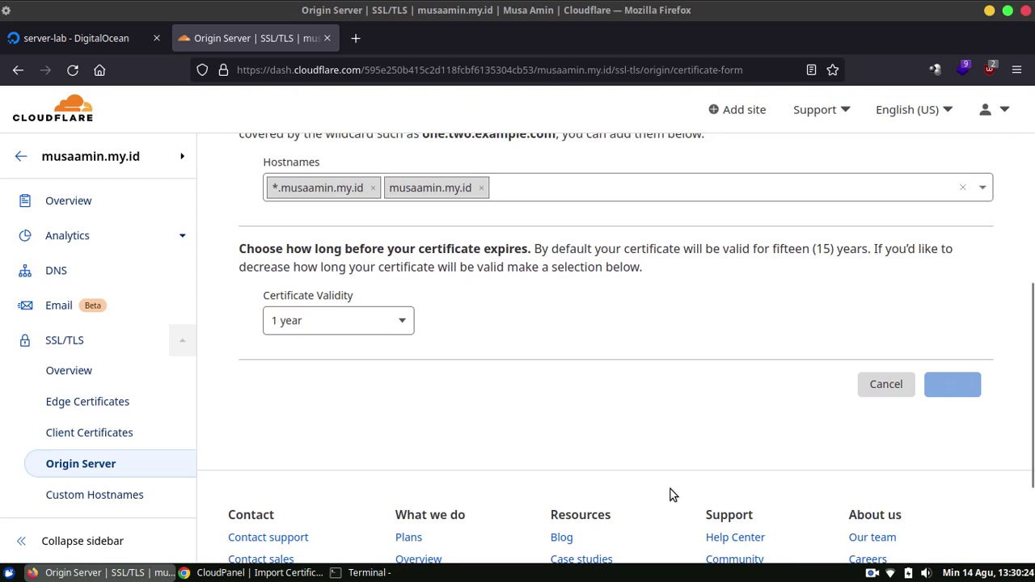
scroll(870, 340, "up", 2)
scroll(870, 340, "up", 1)
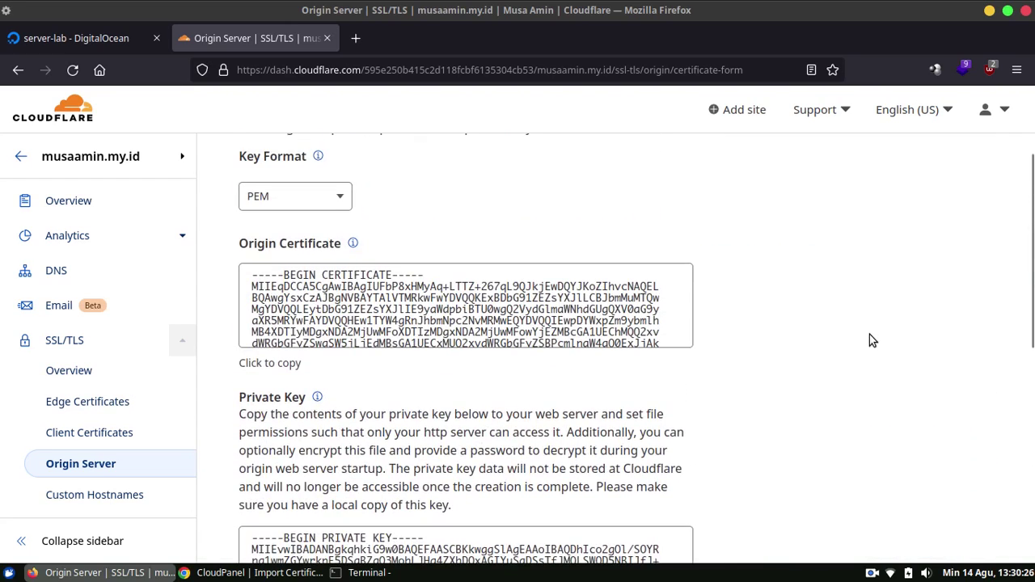
Paste the Cloudflare origin certificate into CloudPanel's Certificate field without a trailing blank line.
left_click(282, 362)
left_click(243, 572)
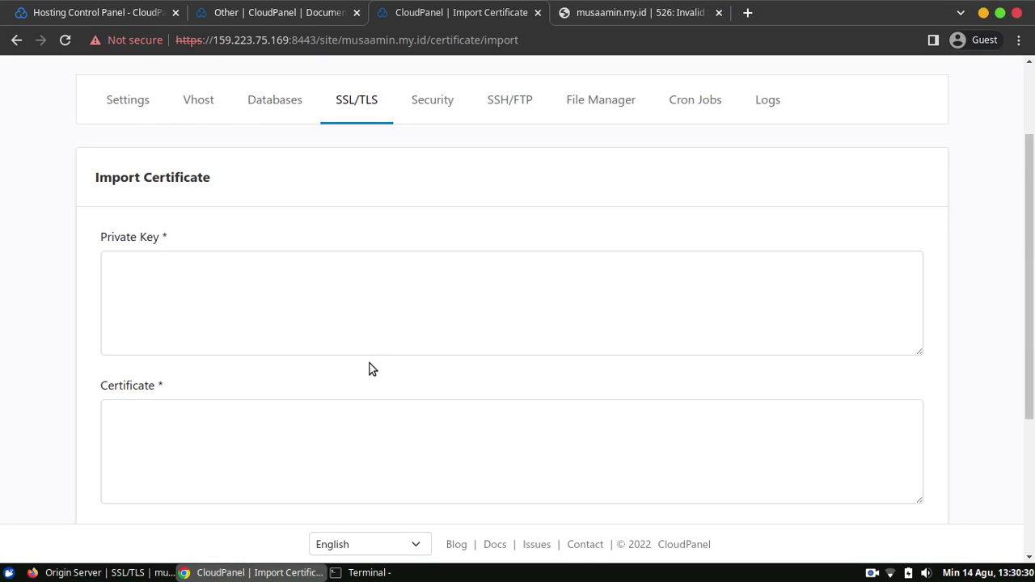
left_click(287, 446)
key("ctrl+v")
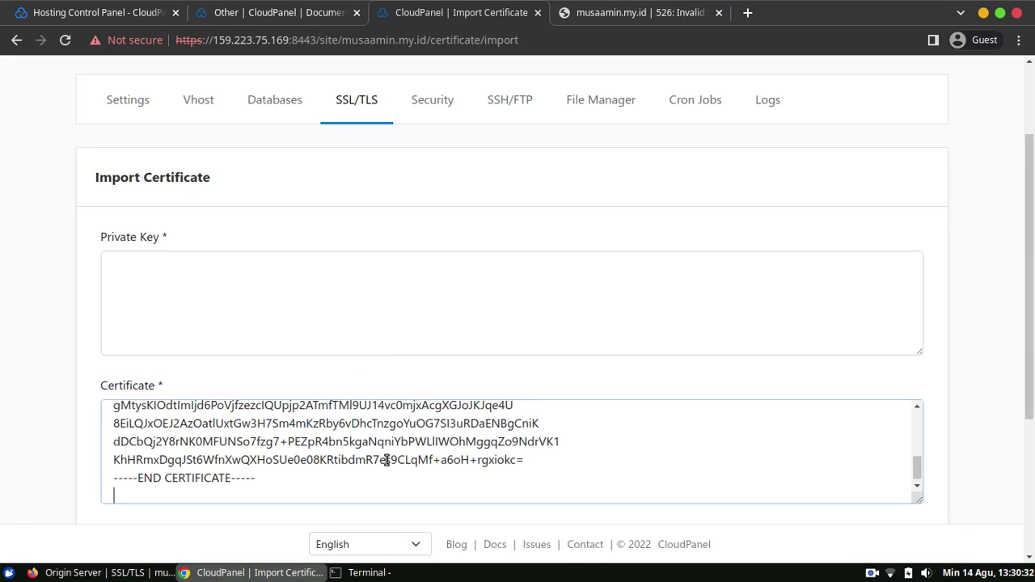
key("BackSpace")
Copy the Cloudflare private key into CloudPanel's Private Key field, trimming the trailing blank line.
left_click(102, 573)
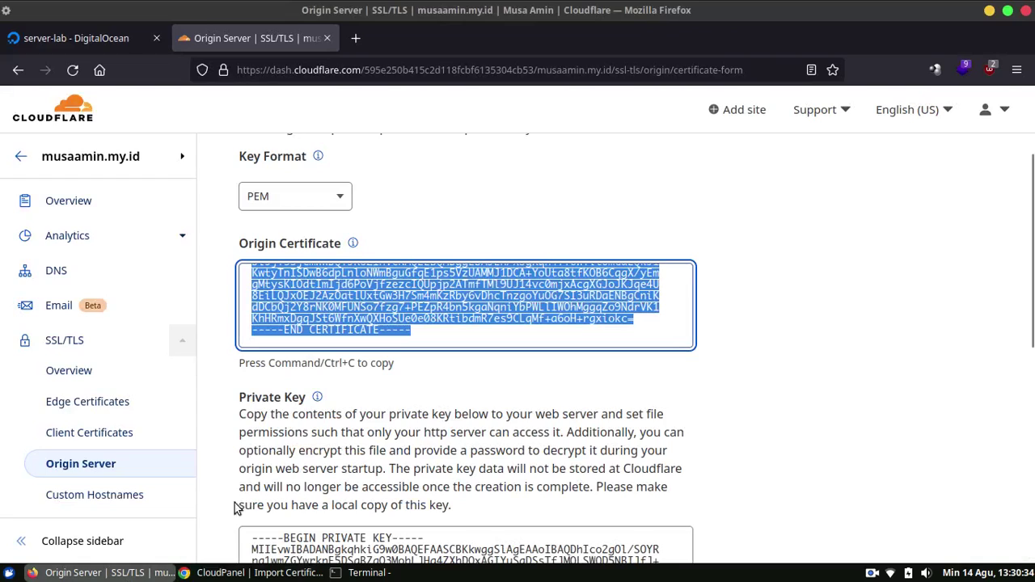
scroll(783, 312, "down", 4)
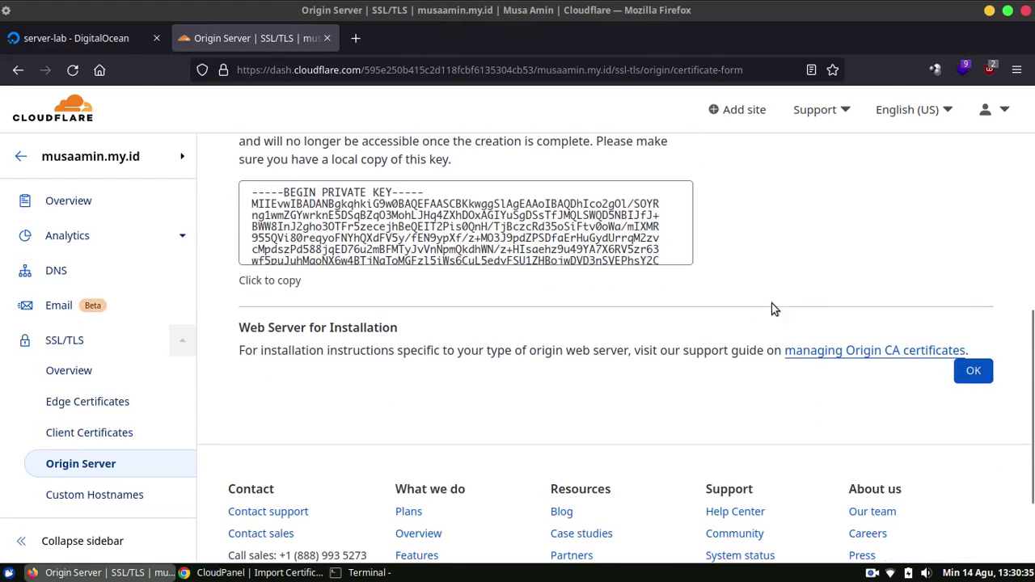
left_click(250, 275)
left_click(308, 573)
left_click(294, 284)
key("ctrl+v")
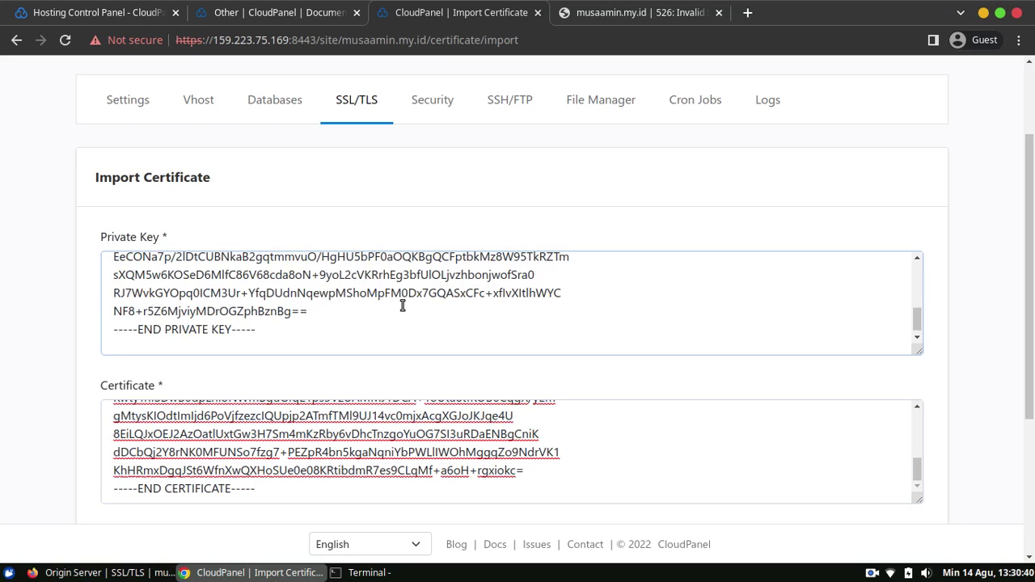
key("BackSpace")
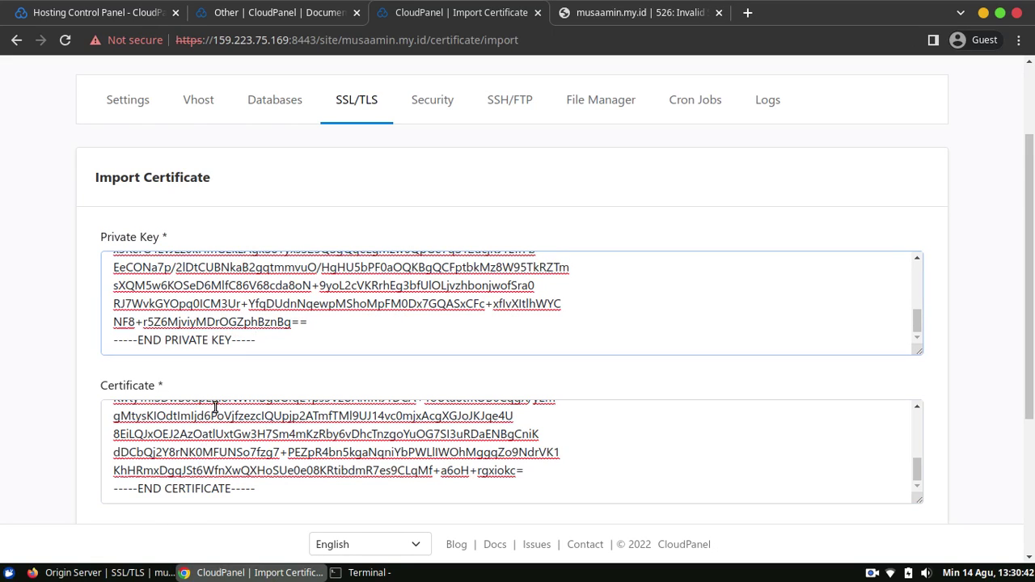
Close the Cloudflare origin certificate form and import the certificate for musaamin.my.id in CloudPanel.
left_click(105, 573)
scroll(736, 368, "up", 4)
scroll(736, 368, "down", 3)
left_click(798, 372)
scroll(809, 374, "down", 3)
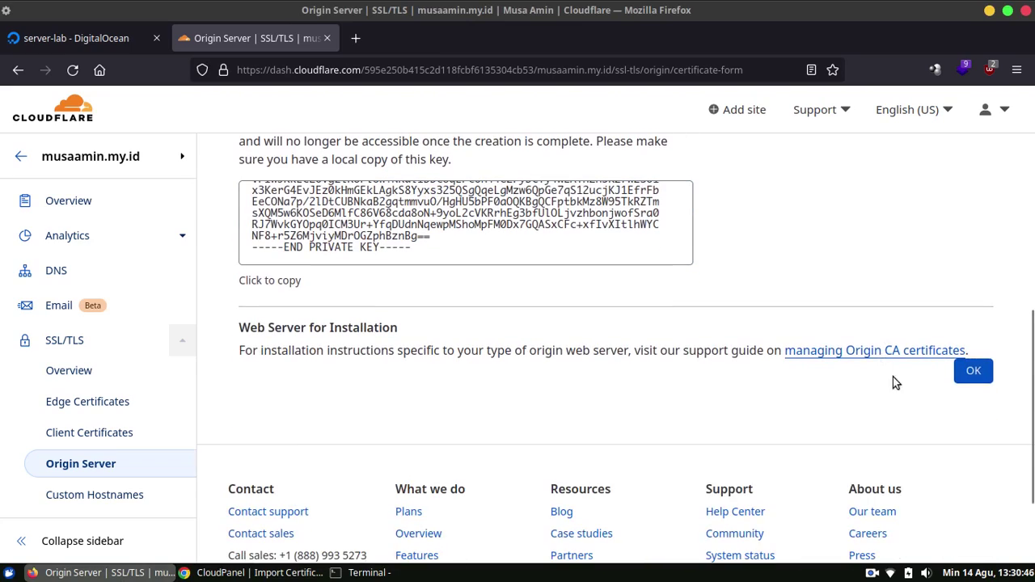
left_click(971, 374)
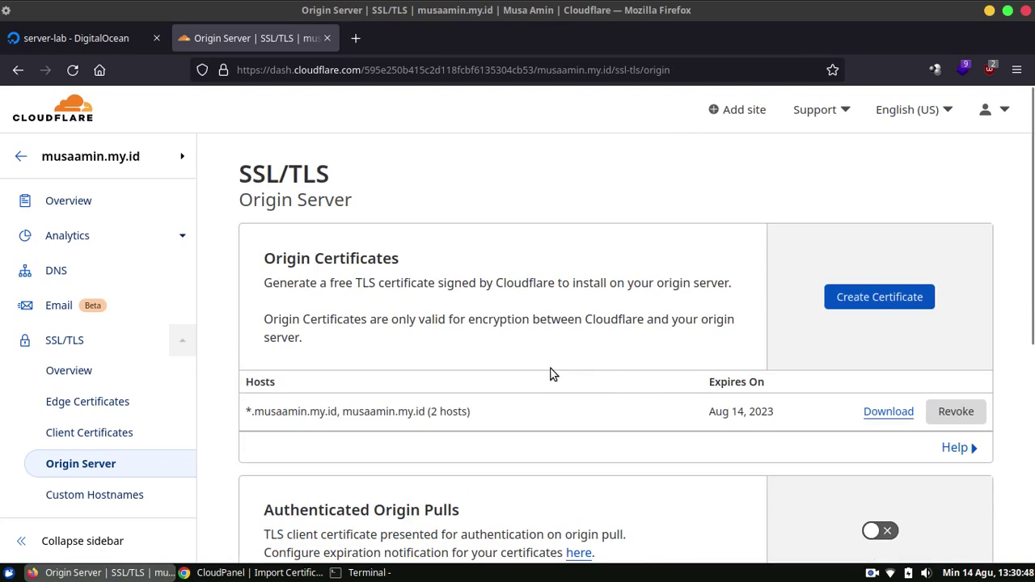
left_click(220, 574)
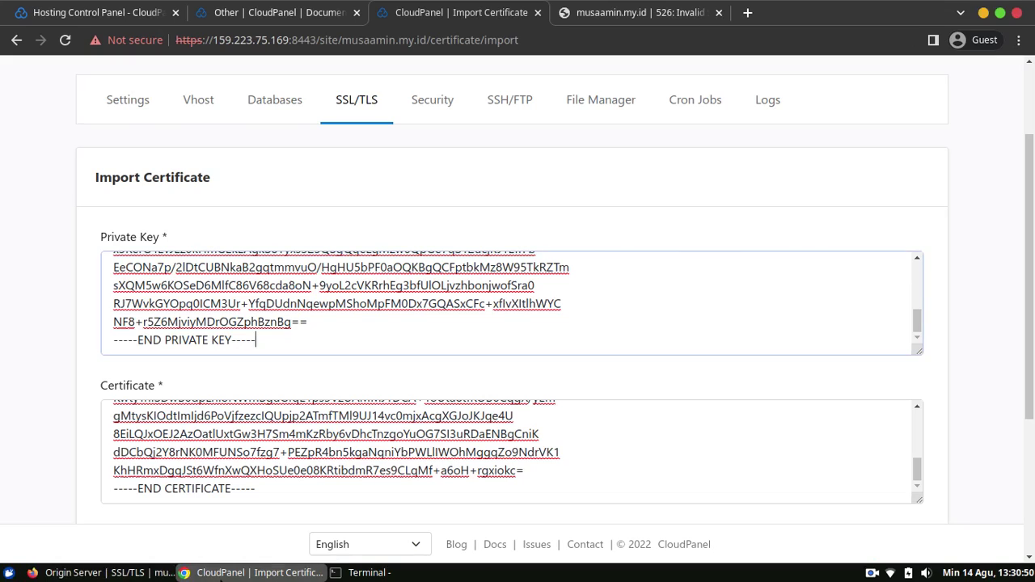
left_click_drag(1031, 282, 1030, 415)
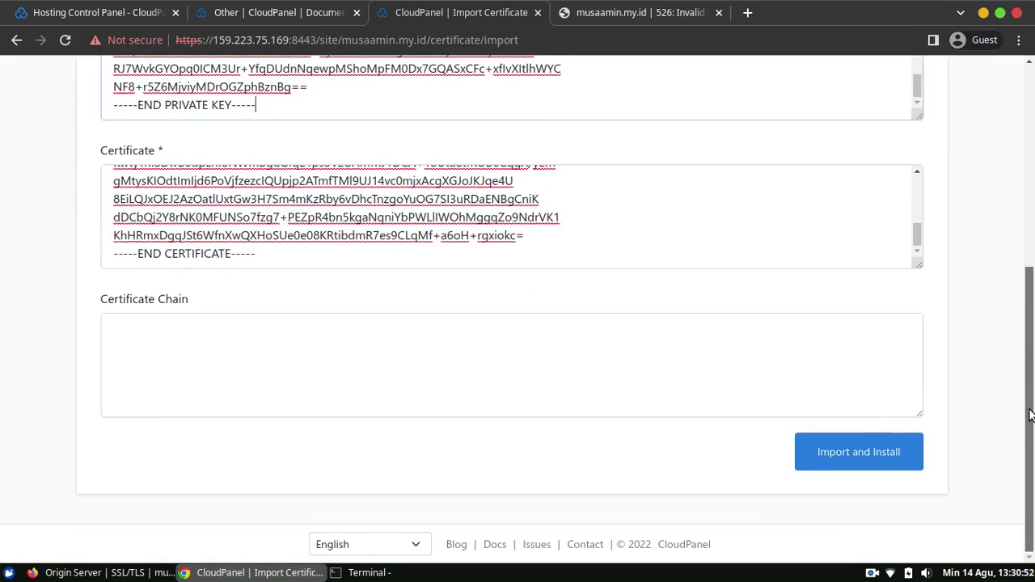
left_click(868, 459)
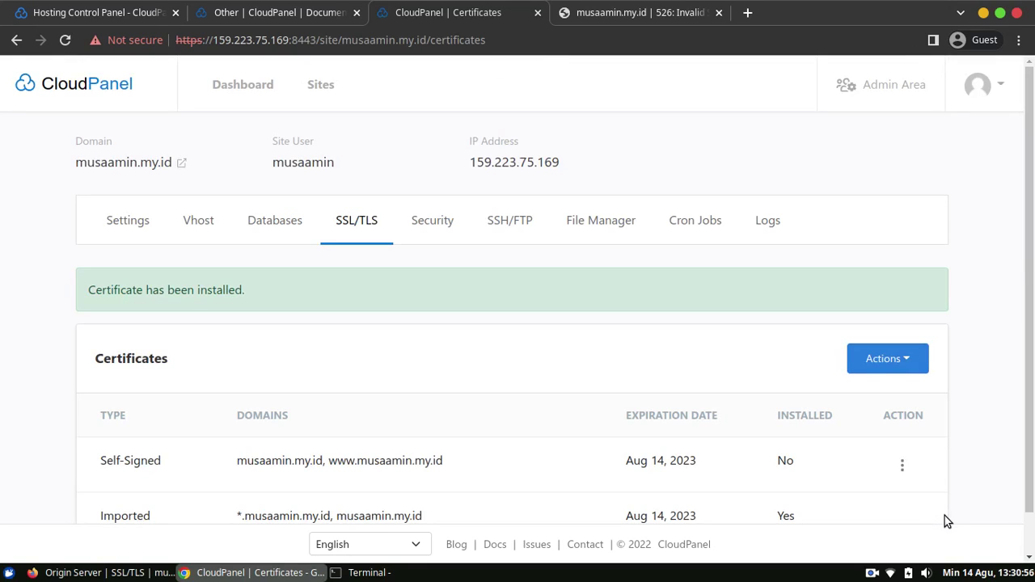
left_click_drag(1031, 277, 1031, 322)
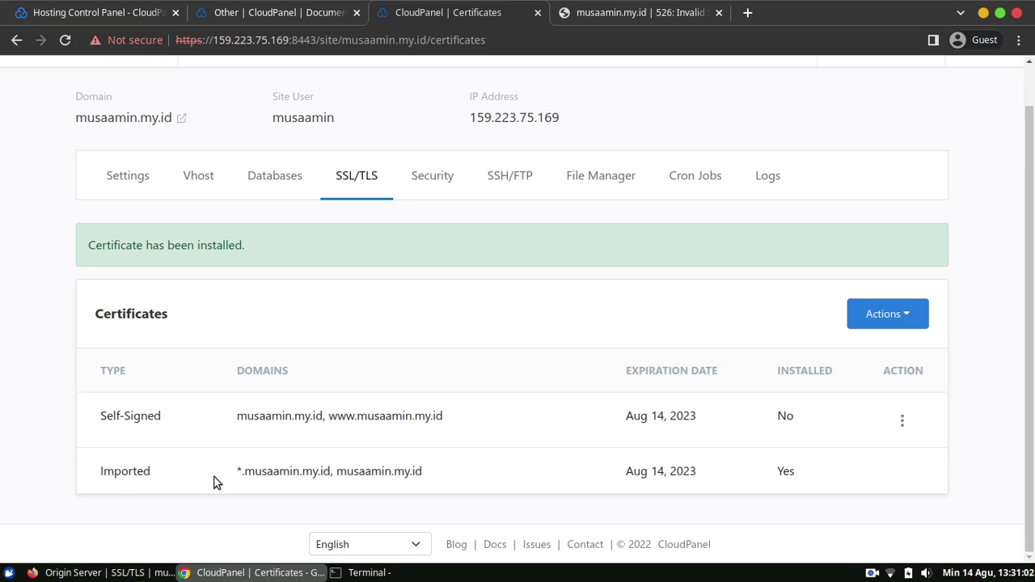
Reload musaamin.my.id and scroll the Blog MusaAmin.my.id homepage showing the Hello world! post.
left_click(634, 16)
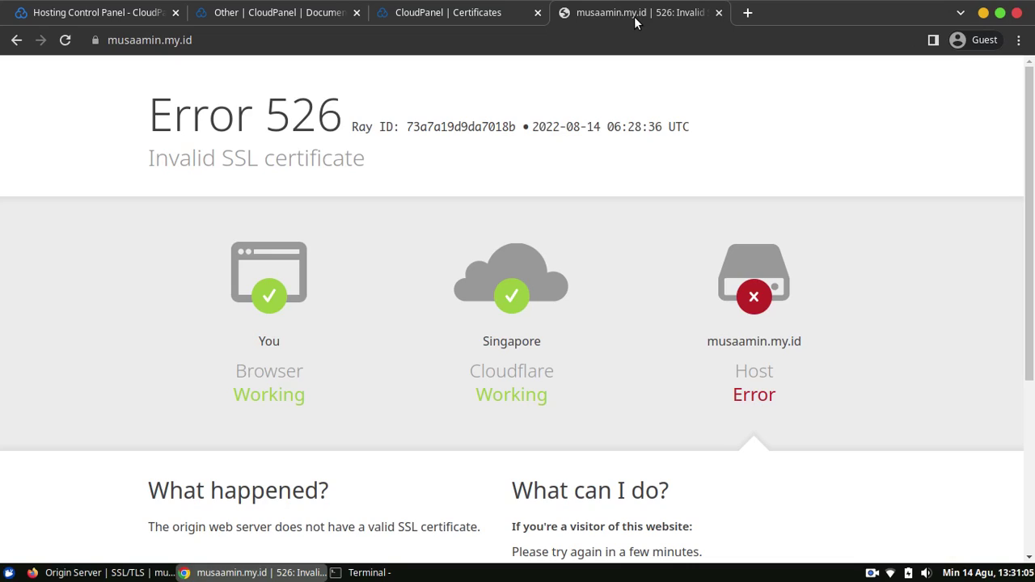
left_click(65, 39)
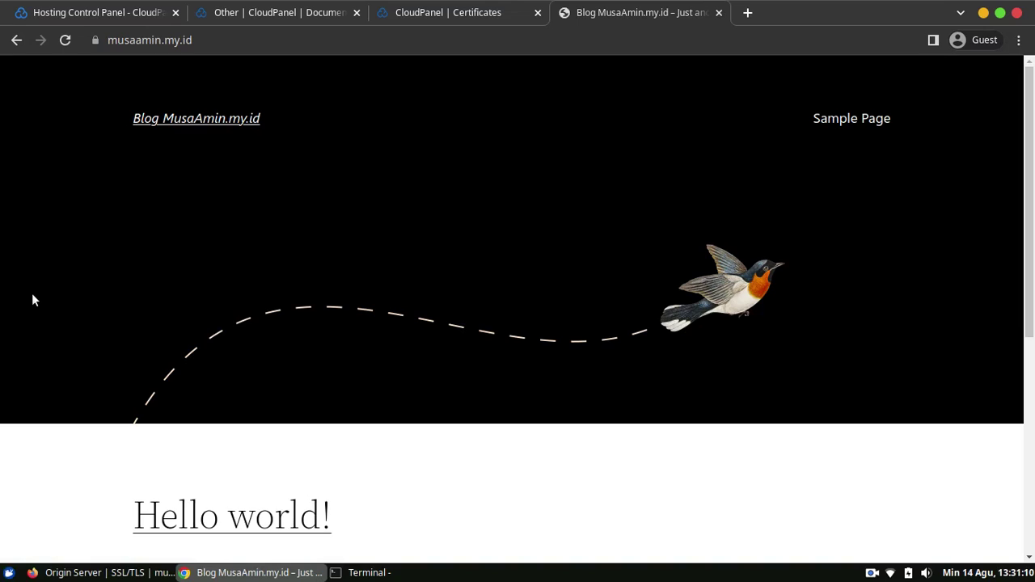
left_click_drag(1032, 140, 973, 381)
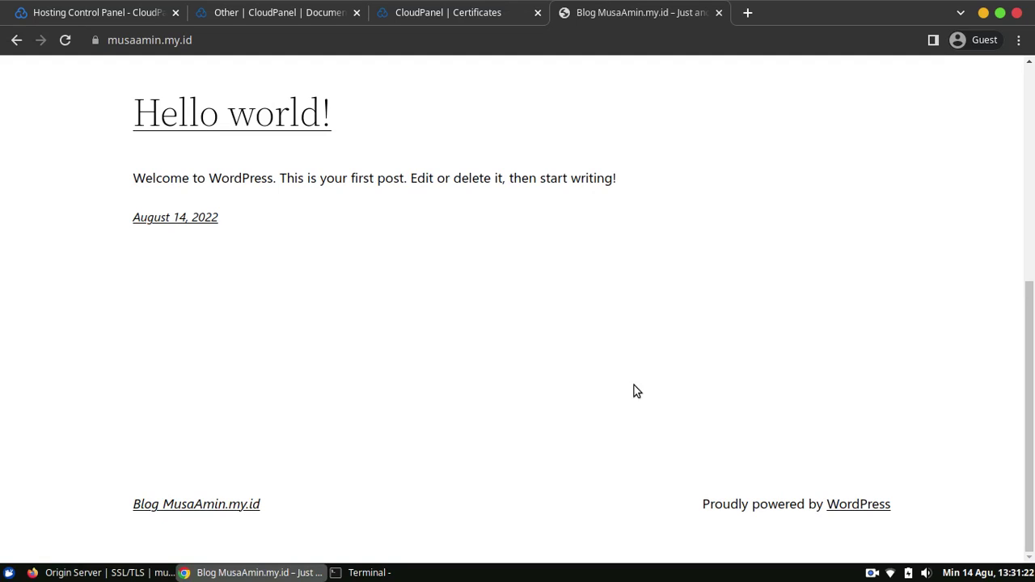
left_click_drag(1031, 471, 994, 258)
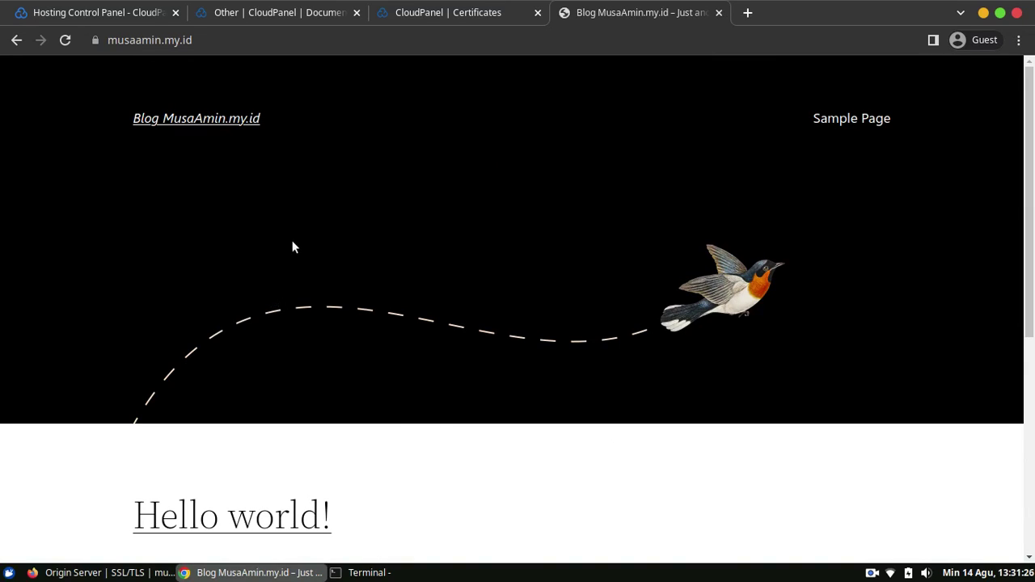
Go to the site's /wp-admin address.
left_click(313, 44)
left_click(315, 44)
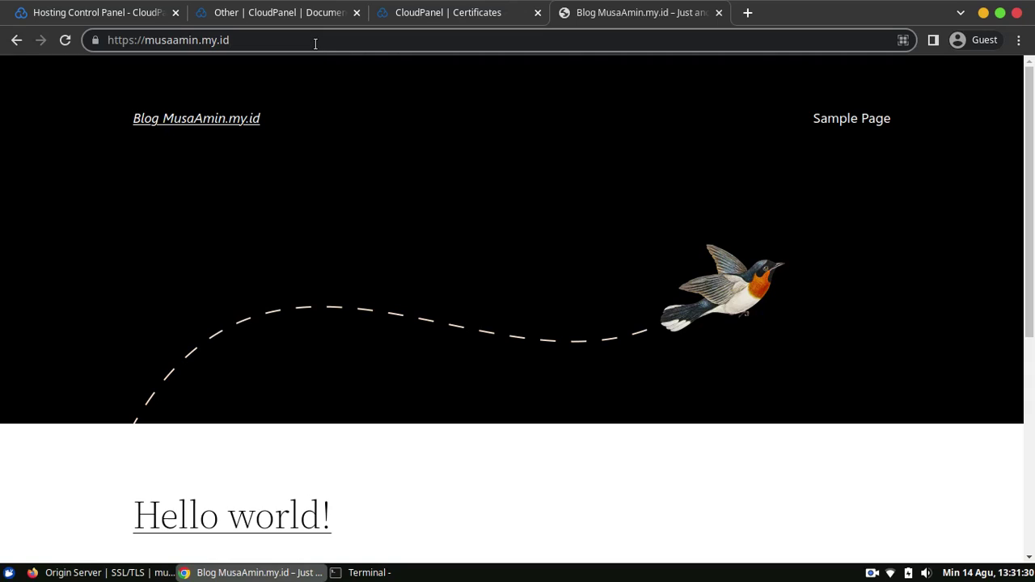
type("/wp-admin")
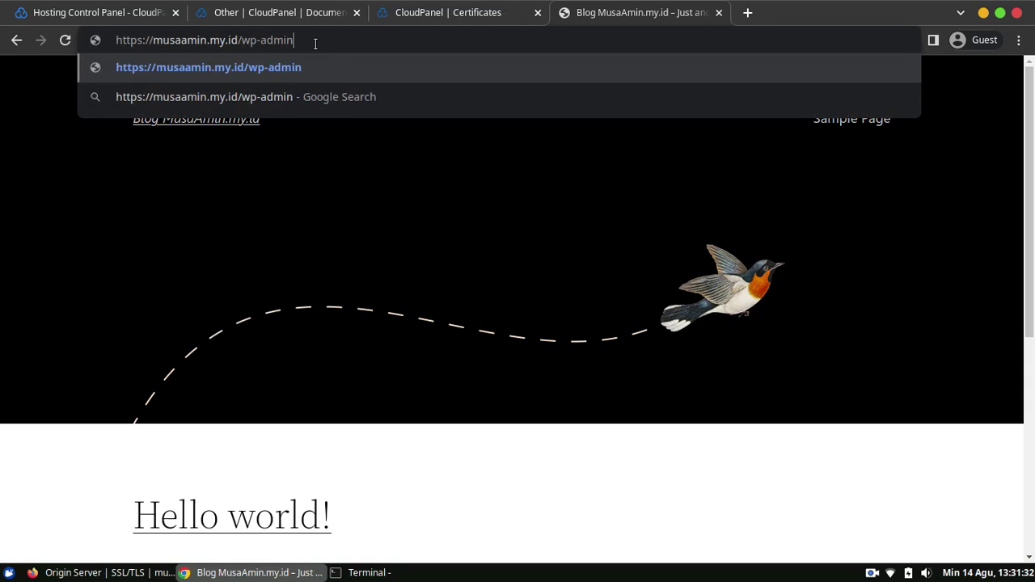
key("Return")
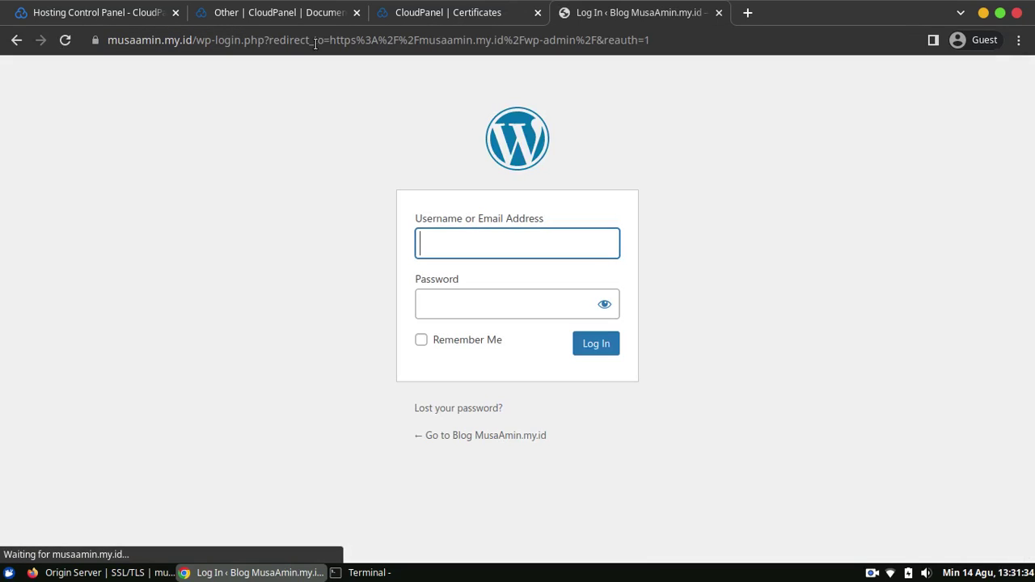
Log in with the administrator username and password to reach the Dashboard.
type("admin")
key("Tab")
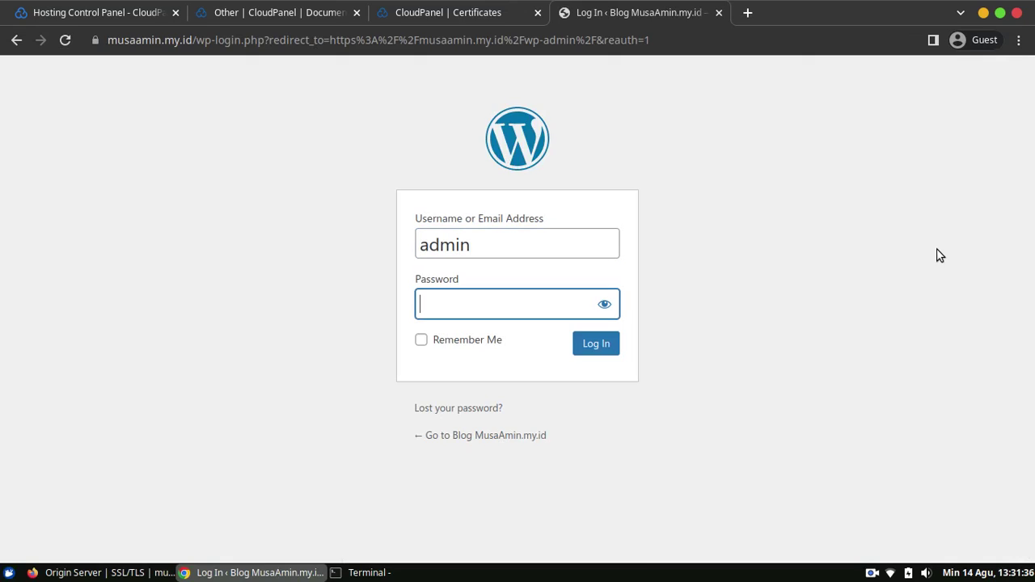
type("*************")
key("Return")
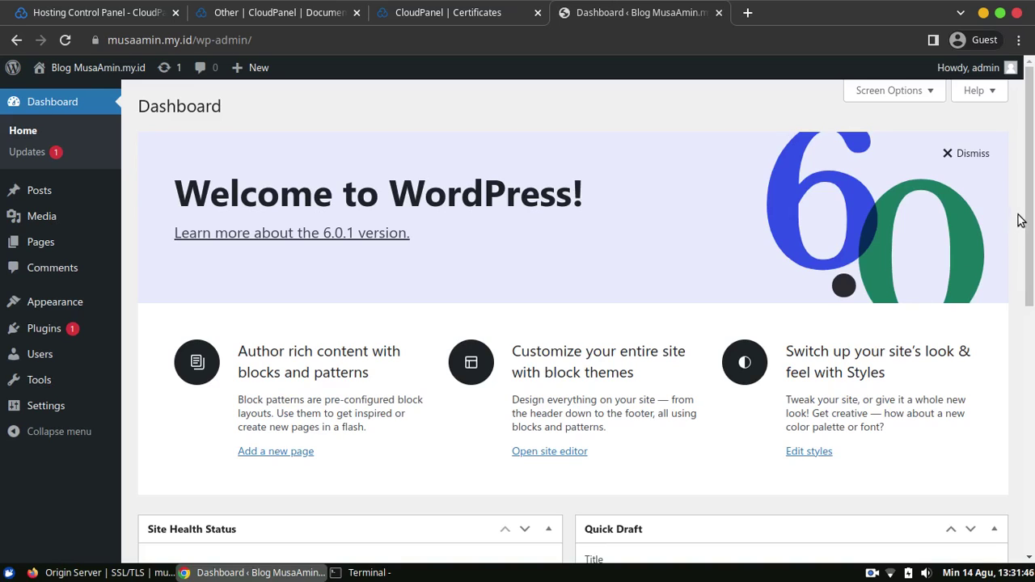
mouse_move(1030, 181)
left_mouse_down()
mouse_move(1032, 418)
mouse_move(1031, 181)
left_mouse_up()
Switch the permalink structure to Post name and save the settings.
mouse_move(47, 405)
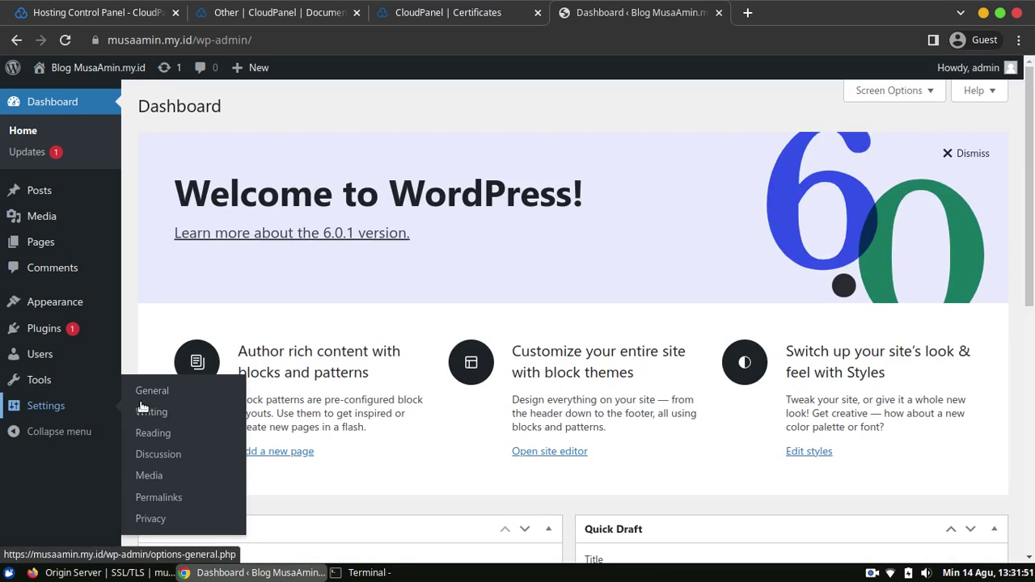
left_click(177, 500)
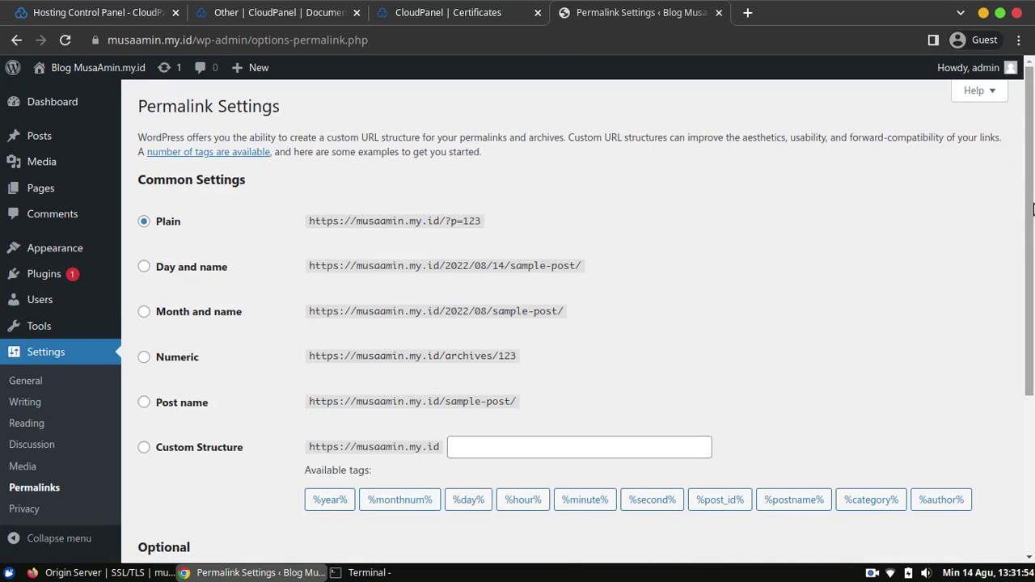
left_click_drag(1032, 193, 1032, 229)
scroll(1032, 229, "down", 3)
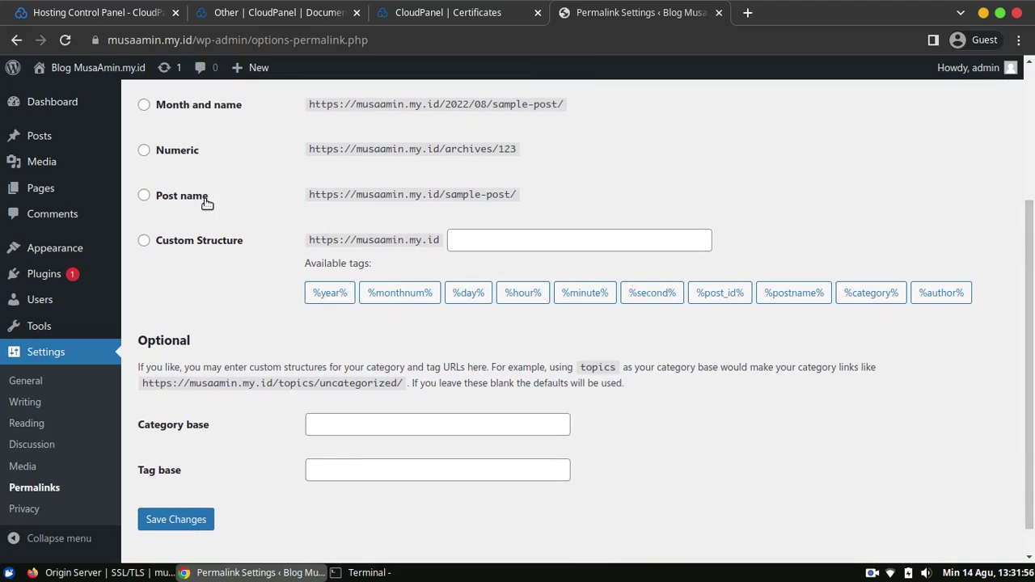
left_click(201, 199)
scroll(196, 508, "down", 1)
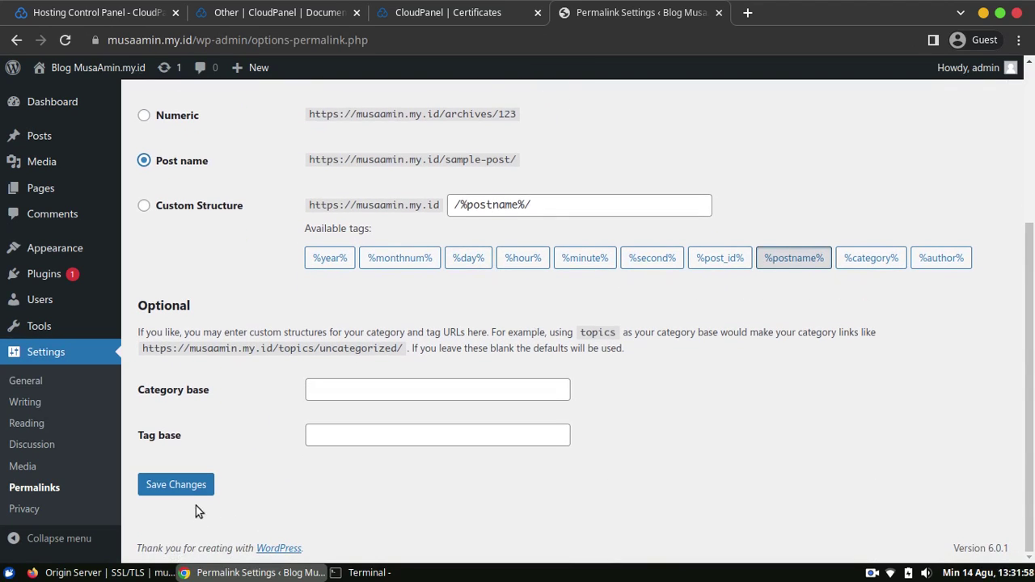
left_click(196, 491)
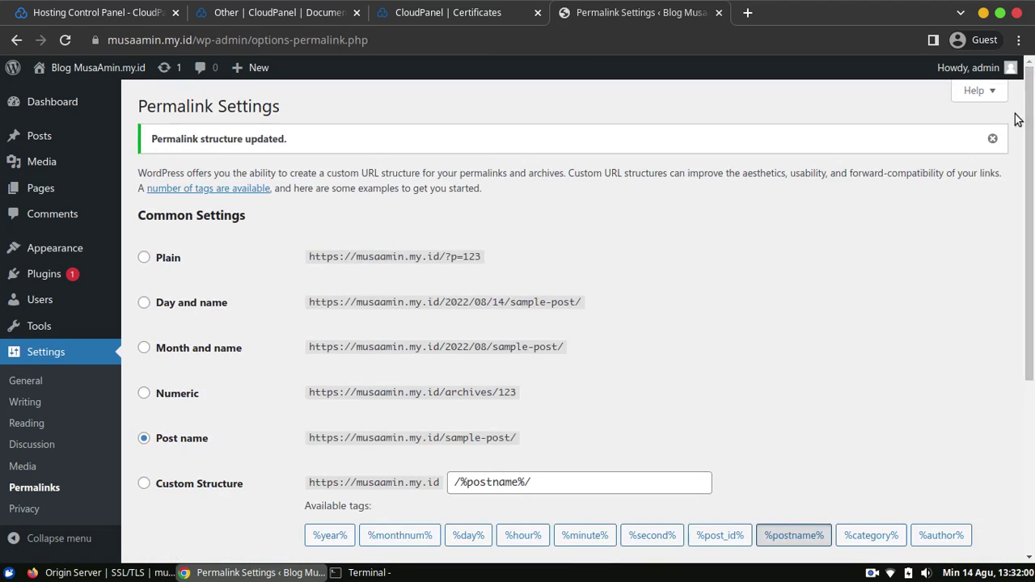
left_click(995, 139)
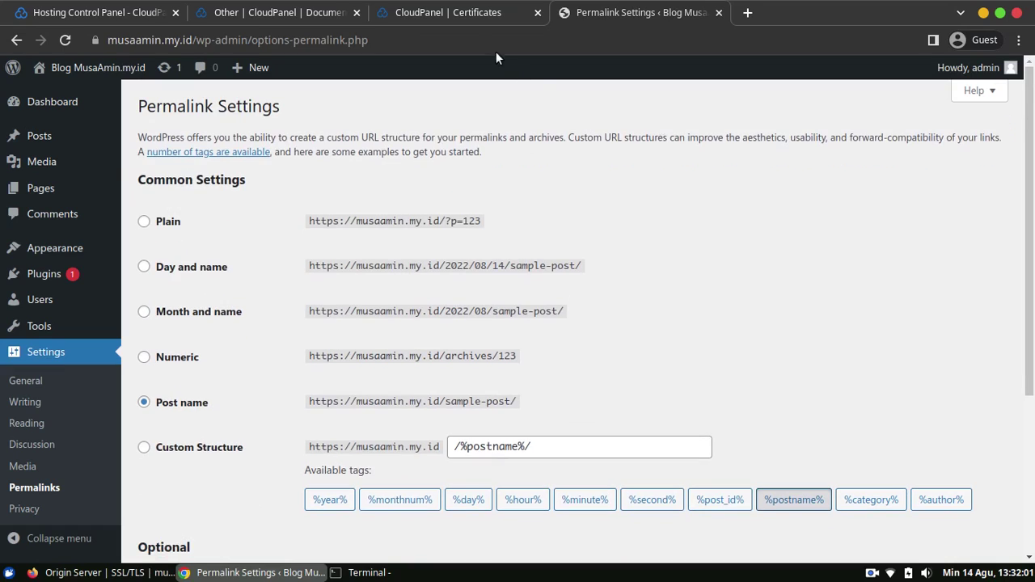
Open the front page in a new tab, confirm Hello world! loads at /hello-world/, then close it.
middle_click(63, 75)
key("ctrl+Tab")
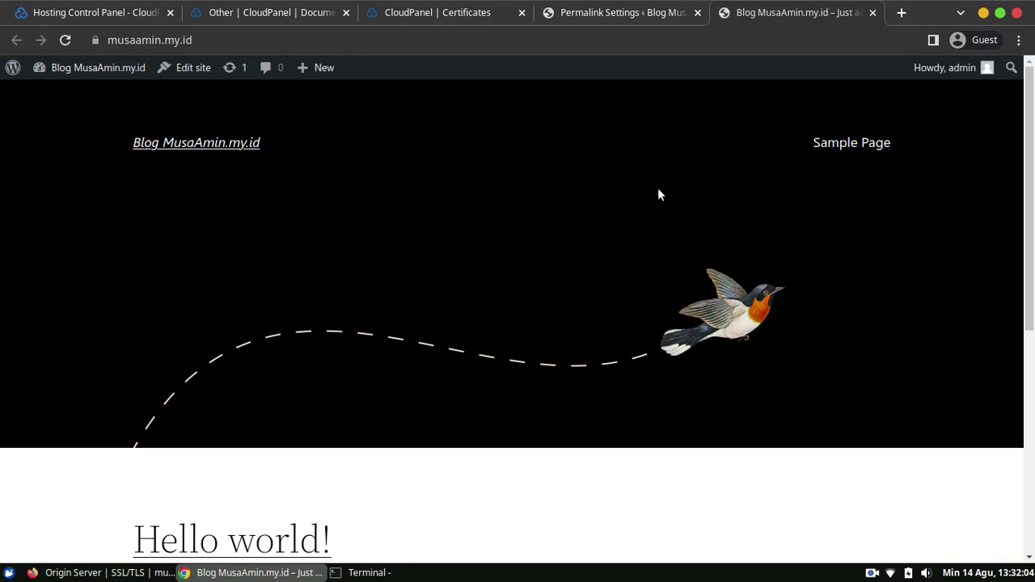
scroll(344, 299, "down", 5)
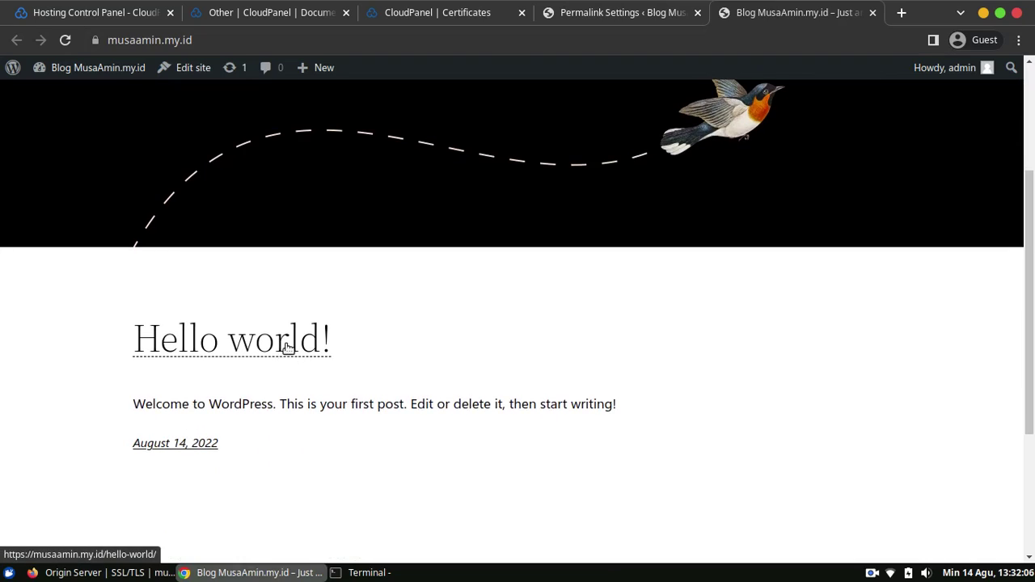
left_click(287, 346)
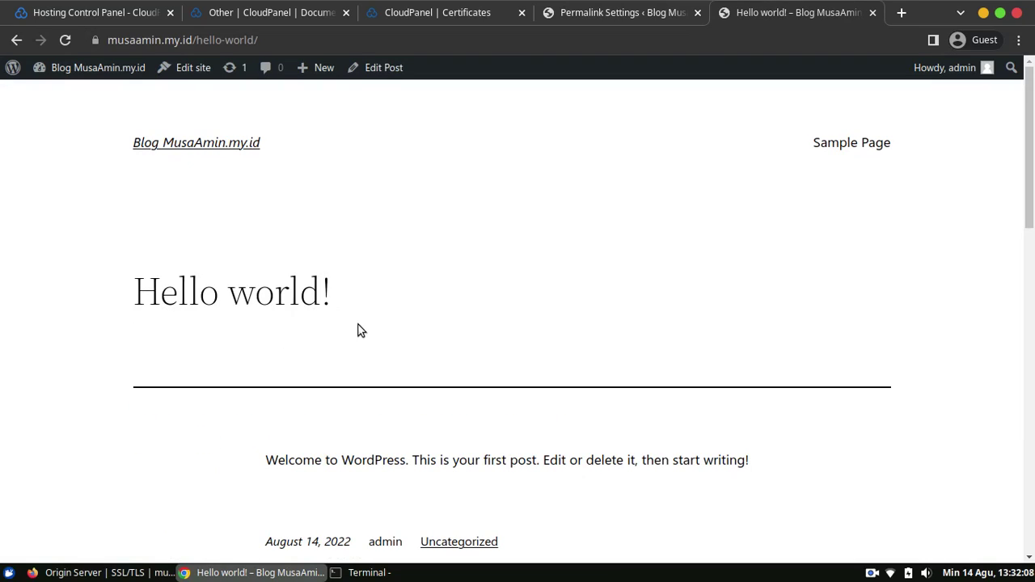
left_click(873, 12)
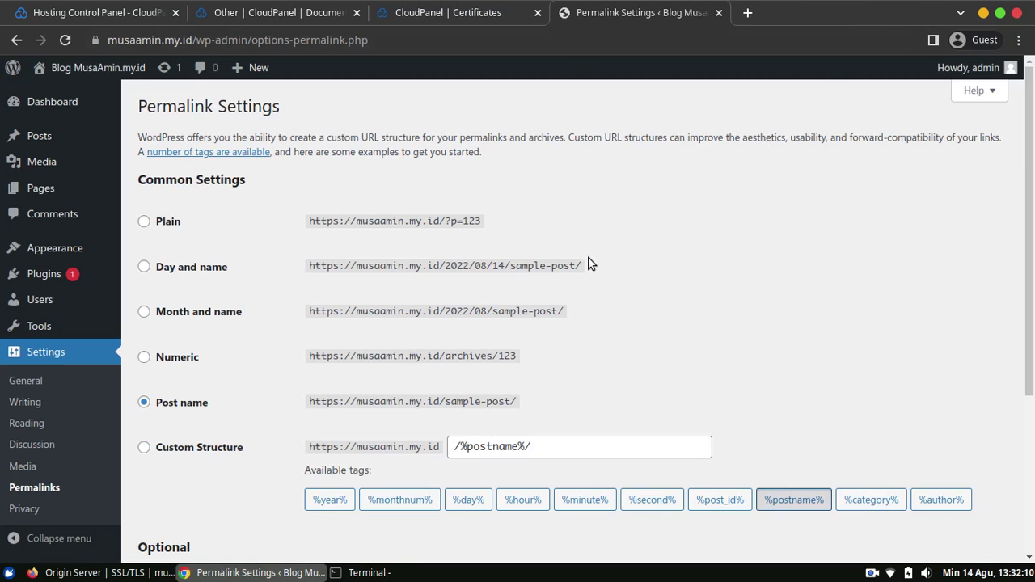
mouse_move(85, 256)
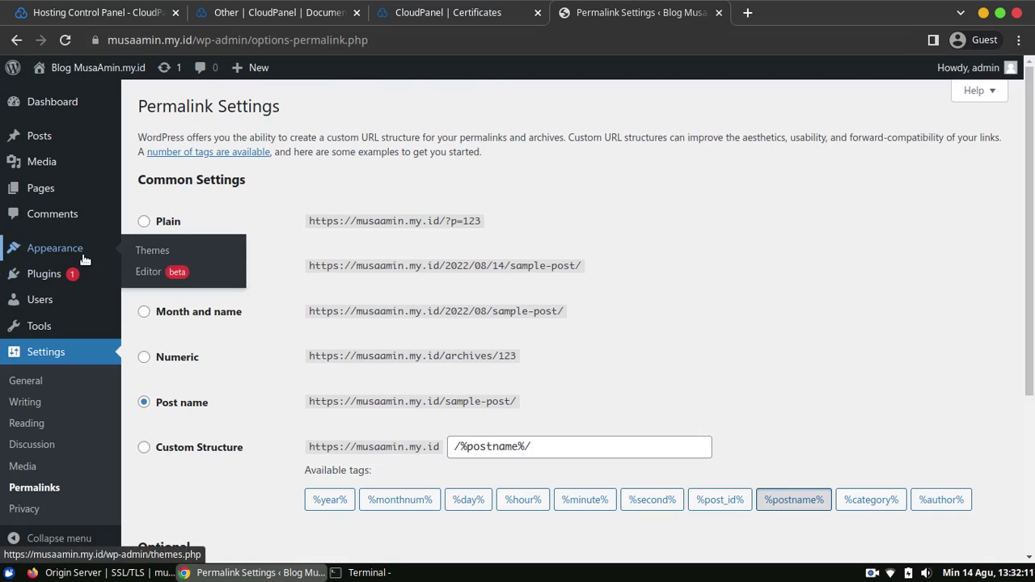
Delete the Twenty Twenty-One theme from Appearance > Themes, leaving two installed themes.
left_click(149, 251)
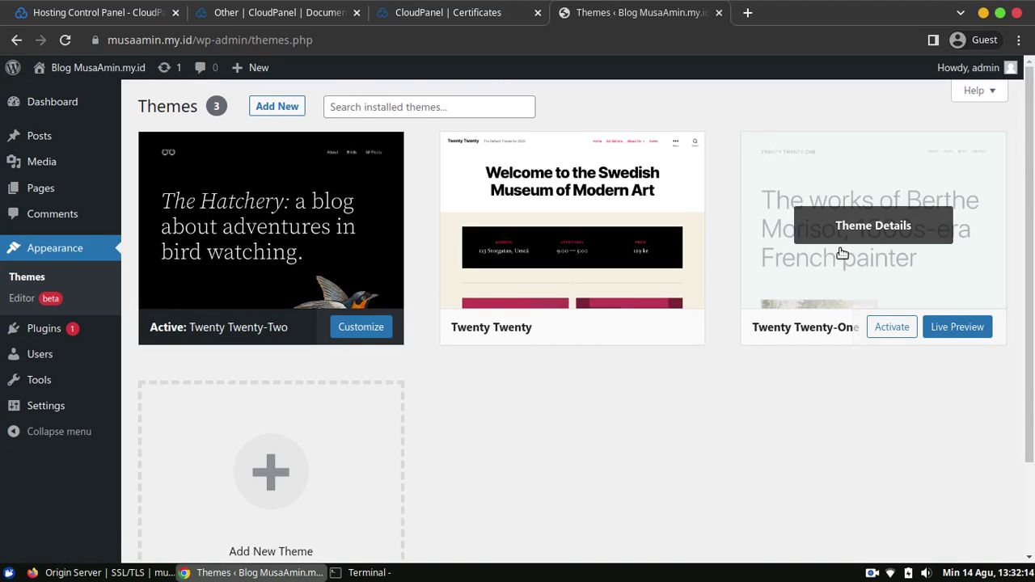
scroll(1029, 139, "down", 3)
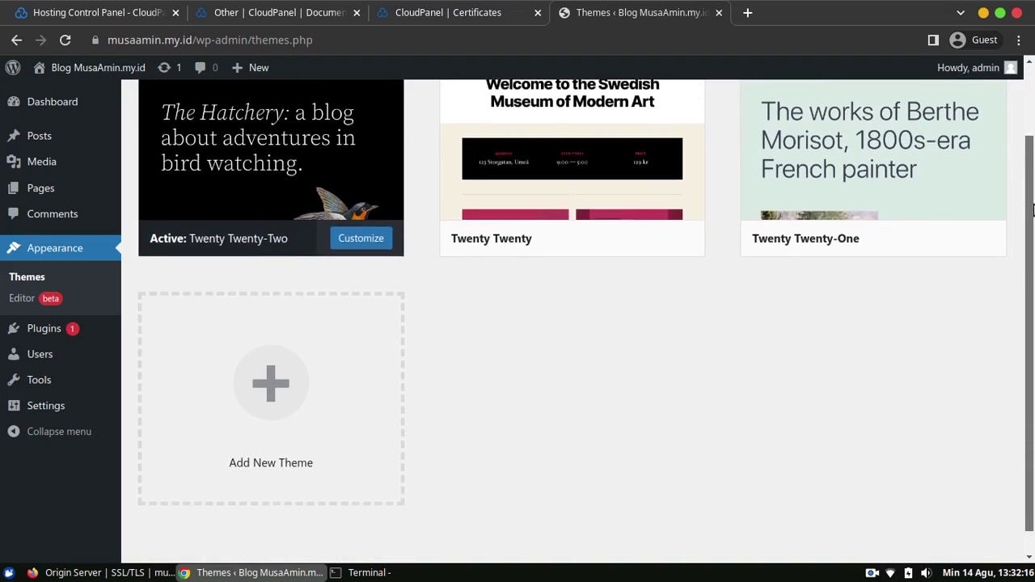
scroll(1033, 131, "up", 3)
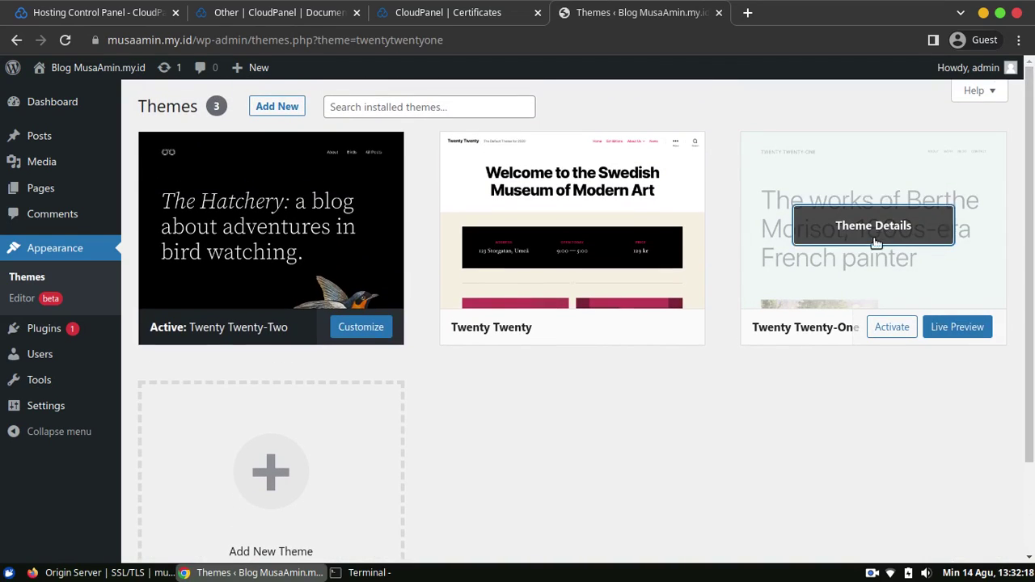
left_click(818, 249)
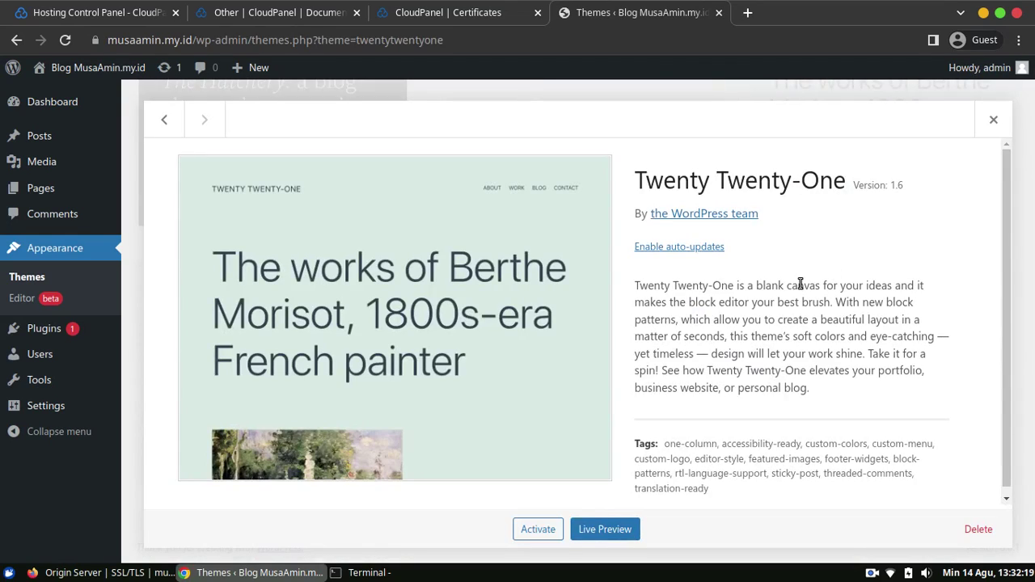
left_click(970, 534)
left_click(648, 162)
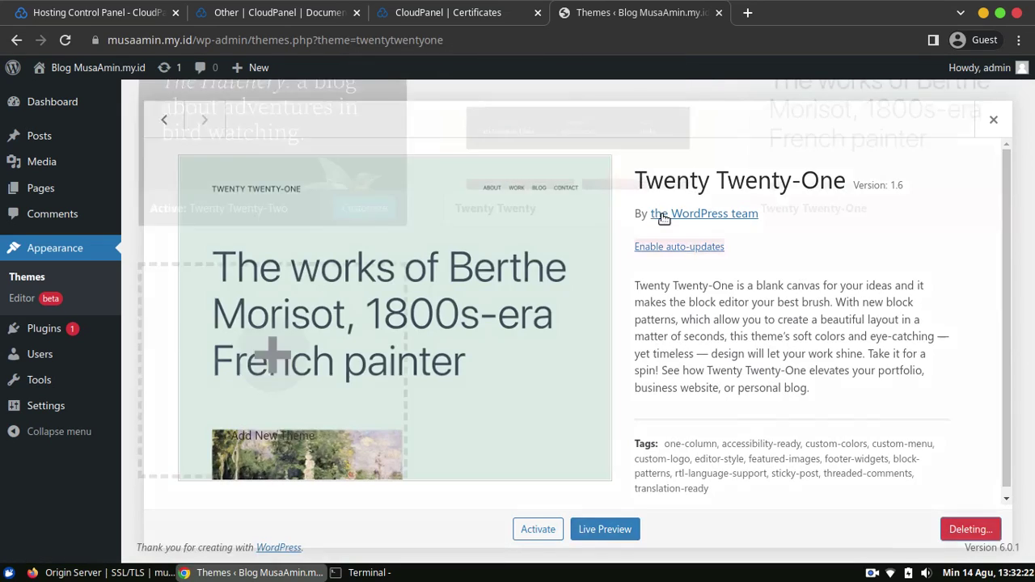
left_click(284, 107)
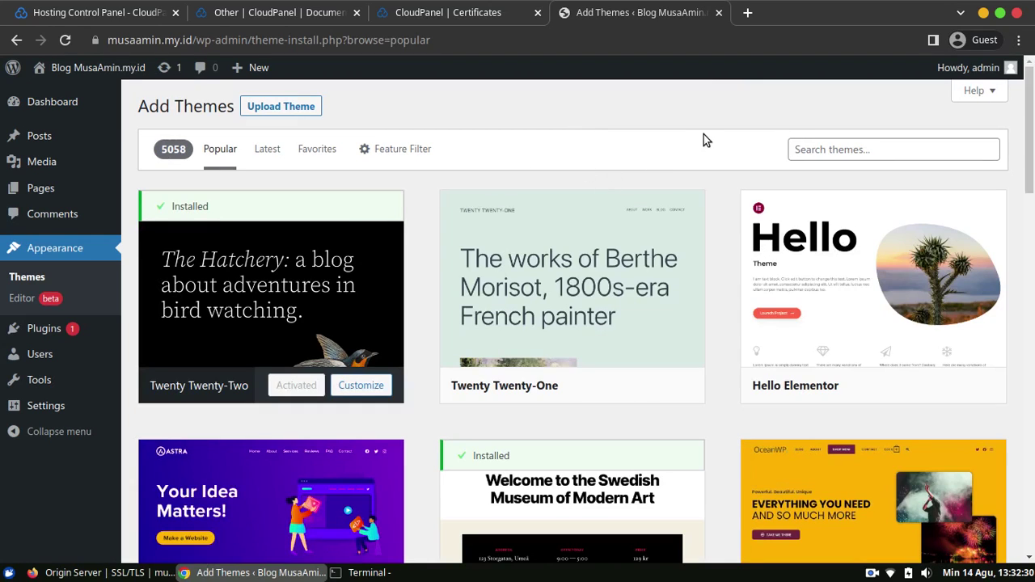
Install the Hello Elementor theme and return to the installed themes list.
scroll(809, 160, "down", 1)
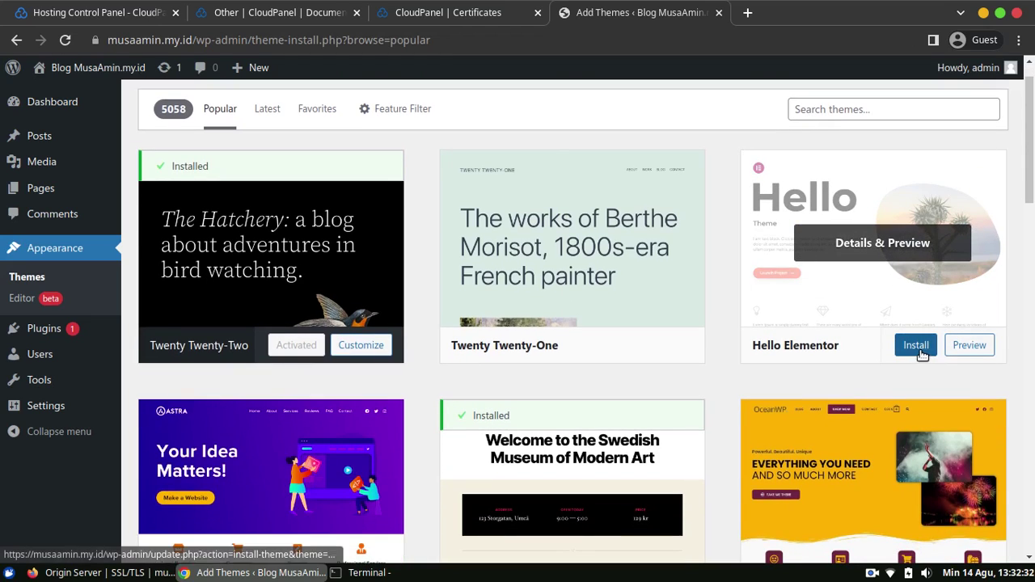
left_click(896, 346)
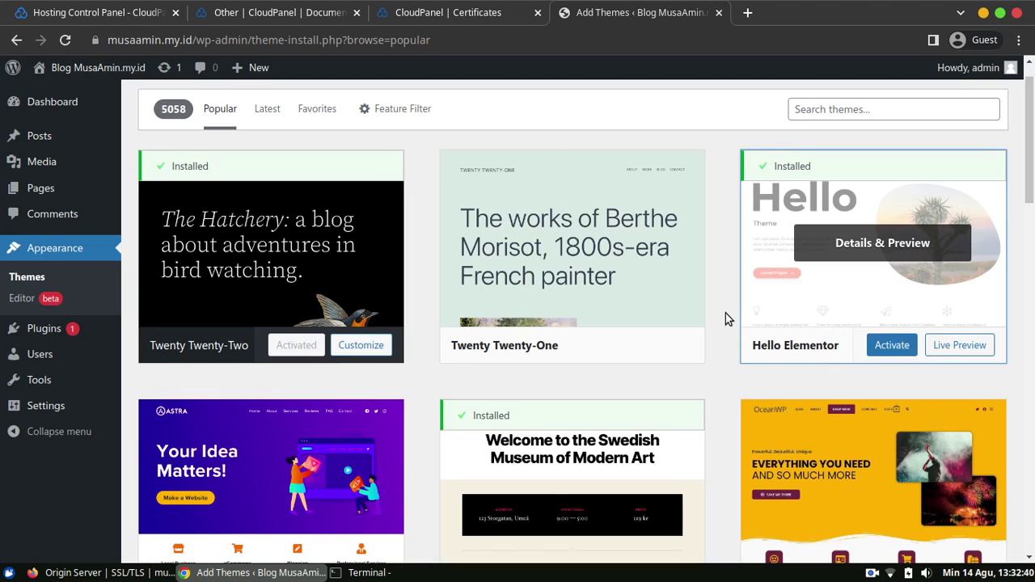
left_click(53, 281)
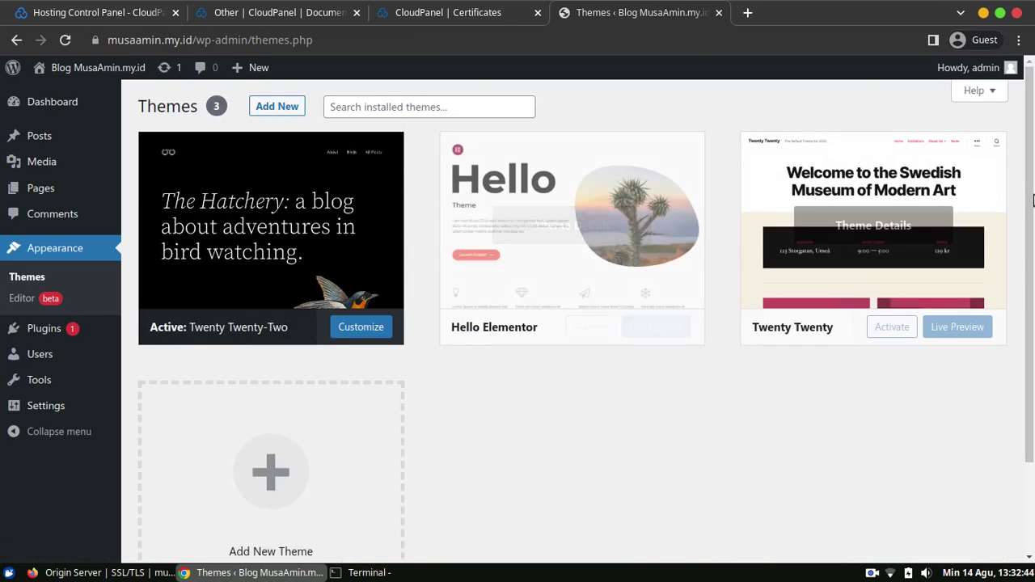
mouse_move(1033, 202)
left_mouse_down()
mouse_move(1028, 416)
mouse_move(1033, 215)
left_mouse_up()
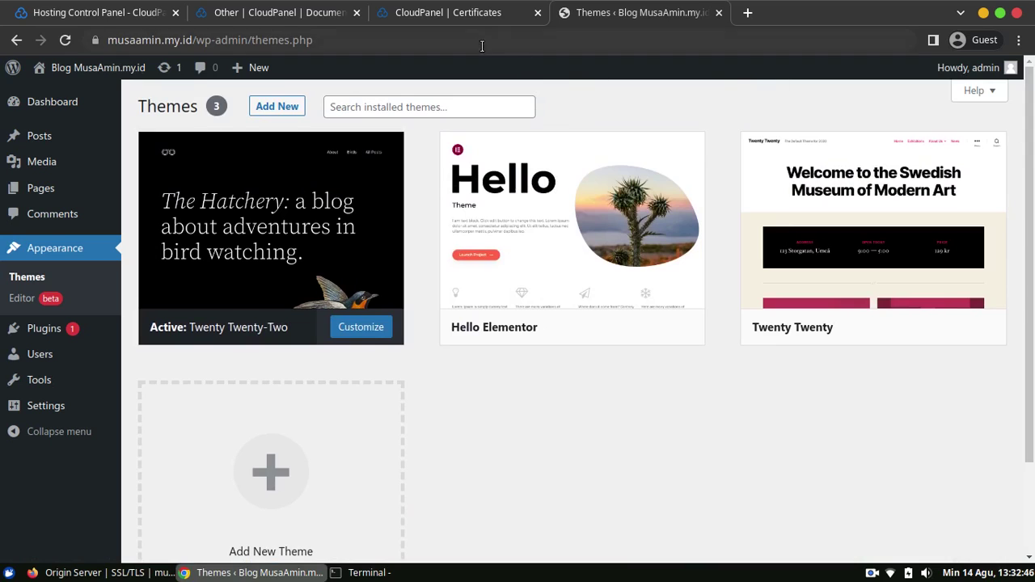
View the Hello world! post on the live site, then move to the CloudPanel documentation tab.
mouse_move(97, 69)
left_click(72, 96)
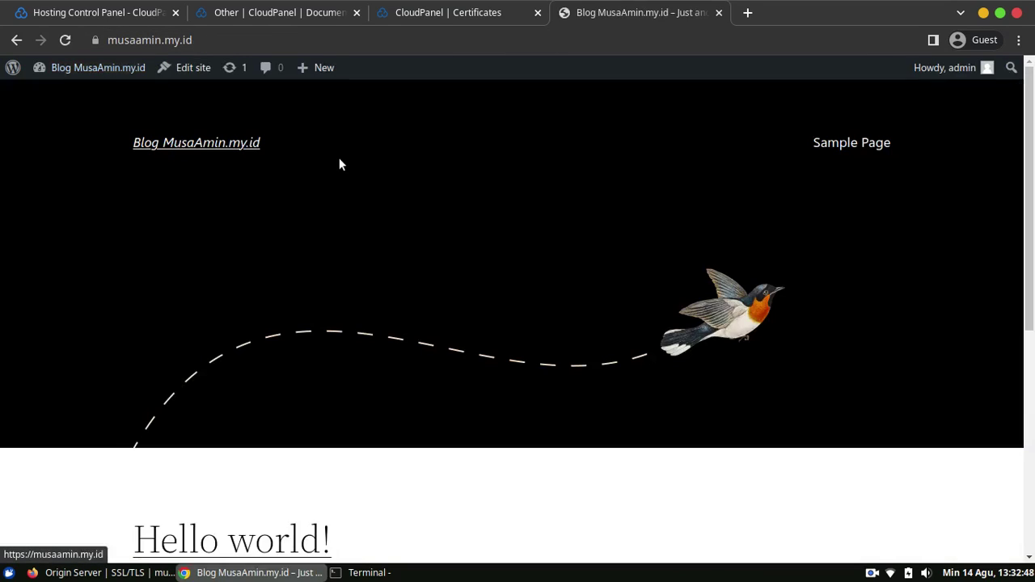
scroll(336, 401, "down", 4)
left_click(302, 380)
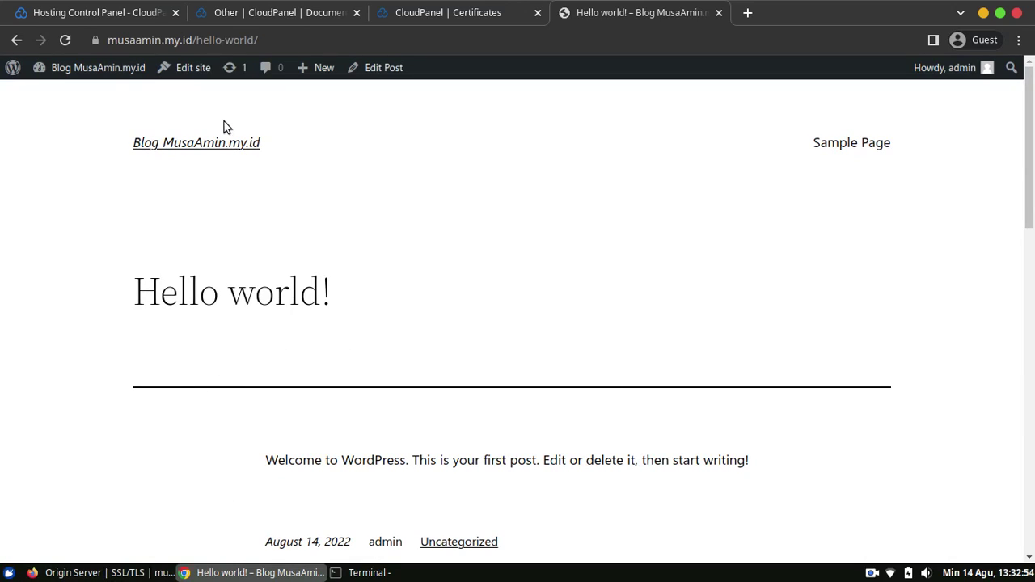
left_click(113, 10)
left_click(293, 13)
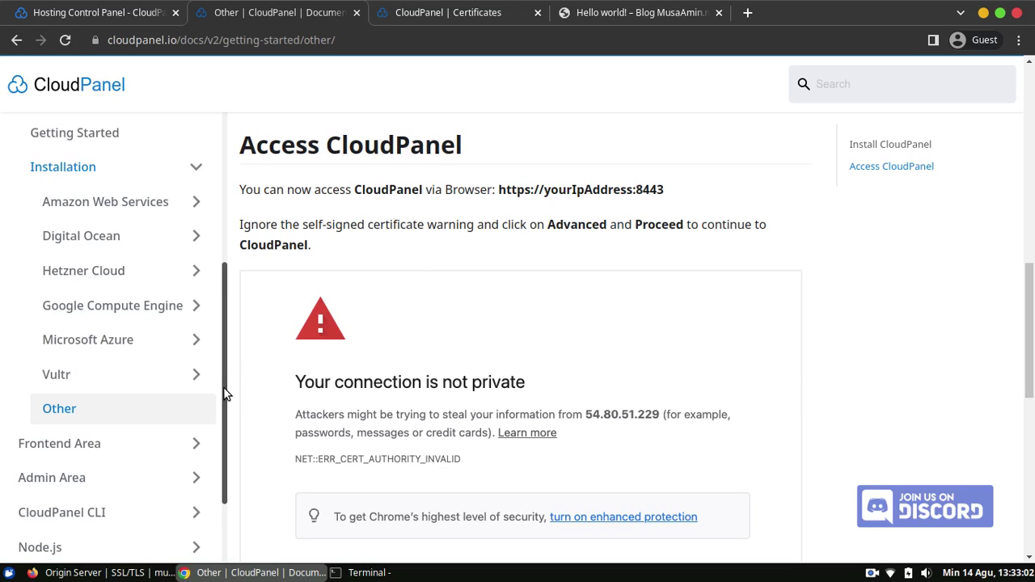
Browse the CloudPanel docs and expand the Frontend Area section in the sidebar.
scroll(225, 398, "down", 1)
scroll(227, 386, "up", 3)
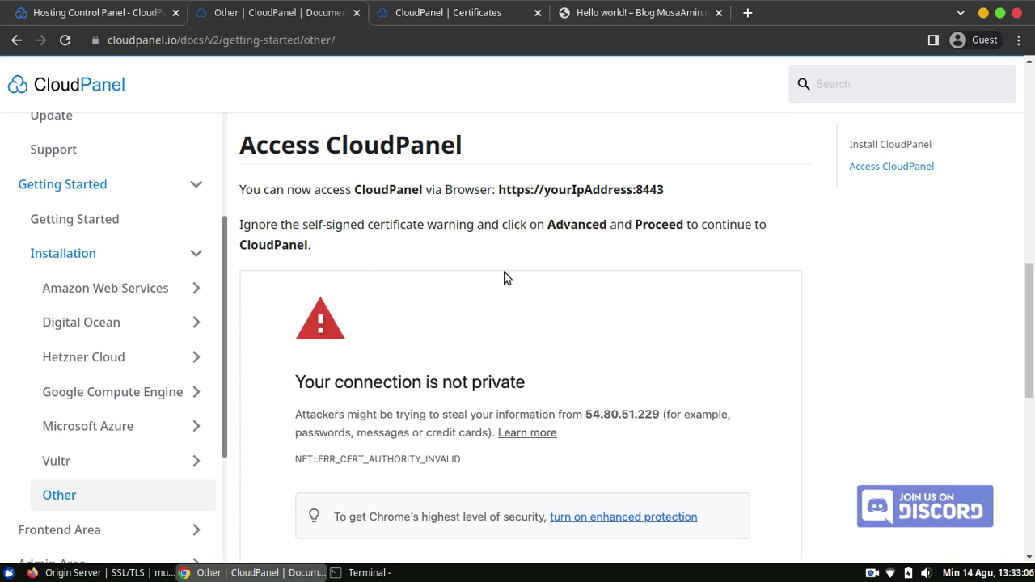
scroll(691, 333, "up", 4)
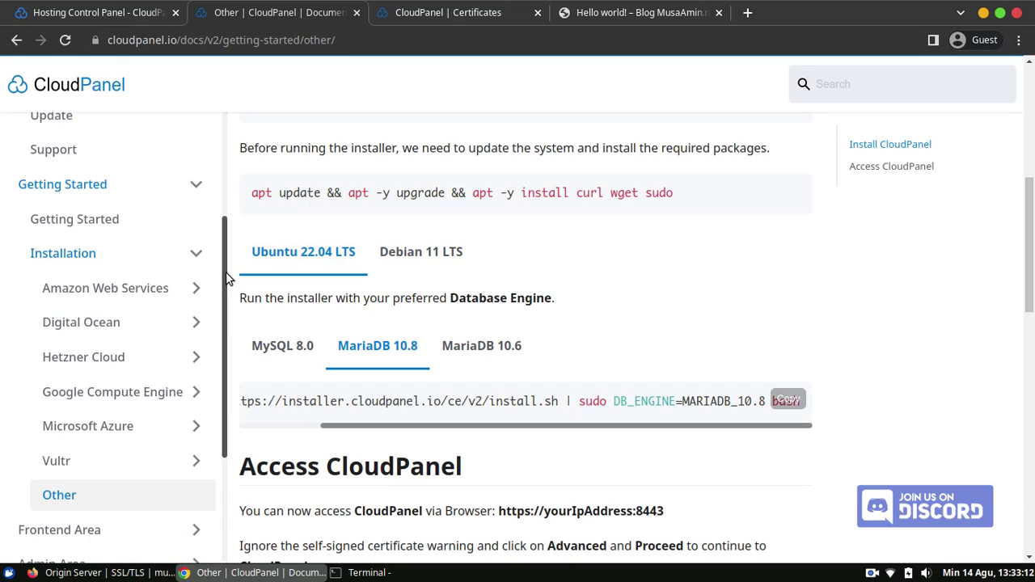
scroll(226, 272, "down", 5)
scroll(81, 453, "up", 5)
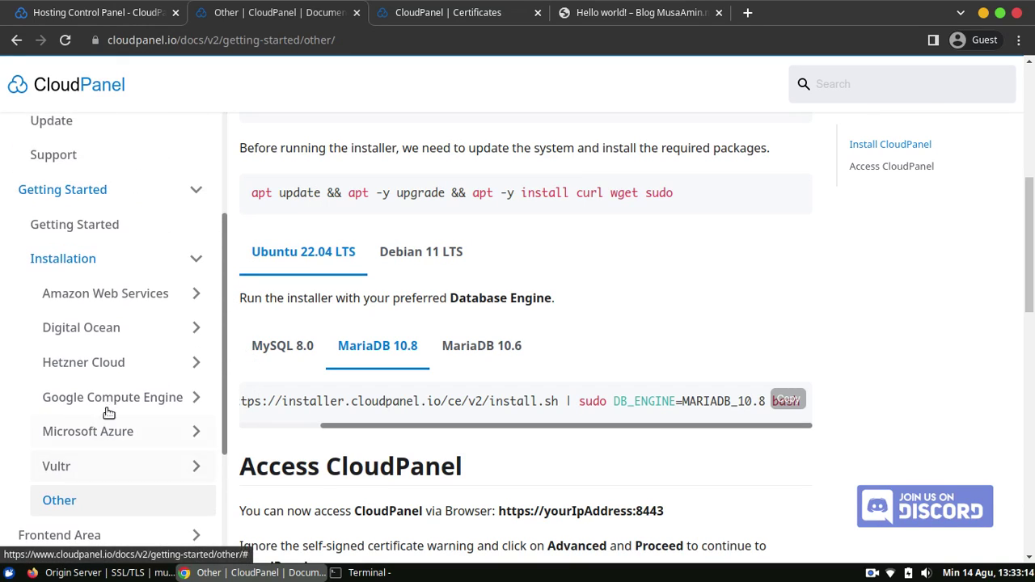
scroll(114, 157, "down", 6)
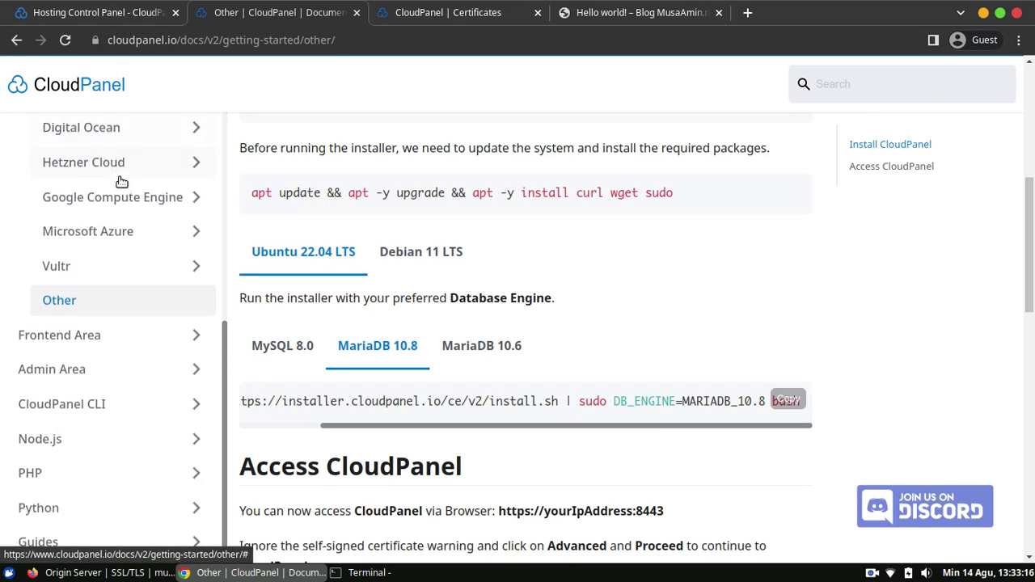
left_click(139, 344)
Read through Frontend Area, then bring up the cloudpanel.io Free Hosting Control Panel homepage.
scroll(157, 380, "down", 3)
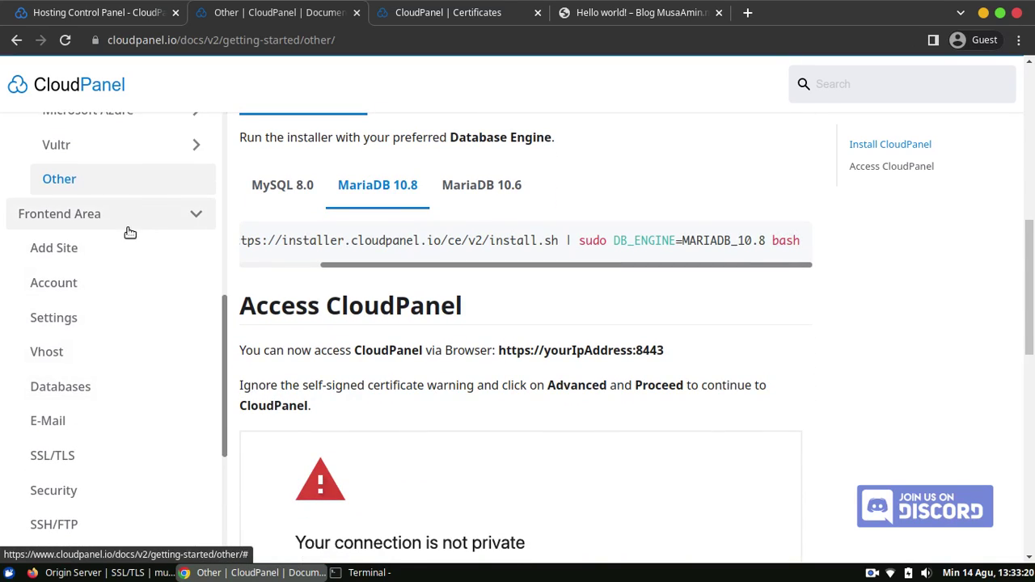
scroll(147, 299, "down", 2)
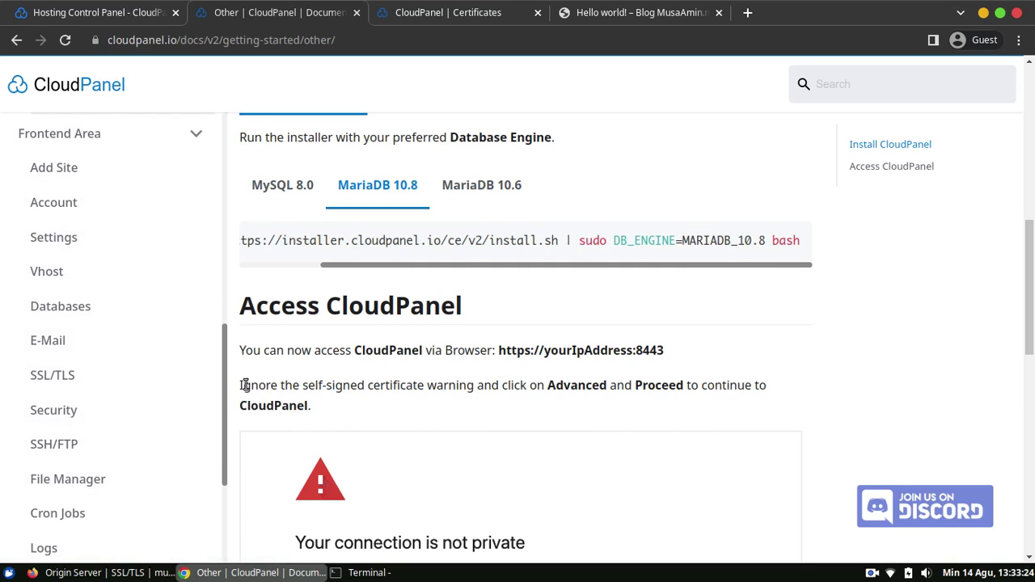
scroll(241, 387, "up", 8)
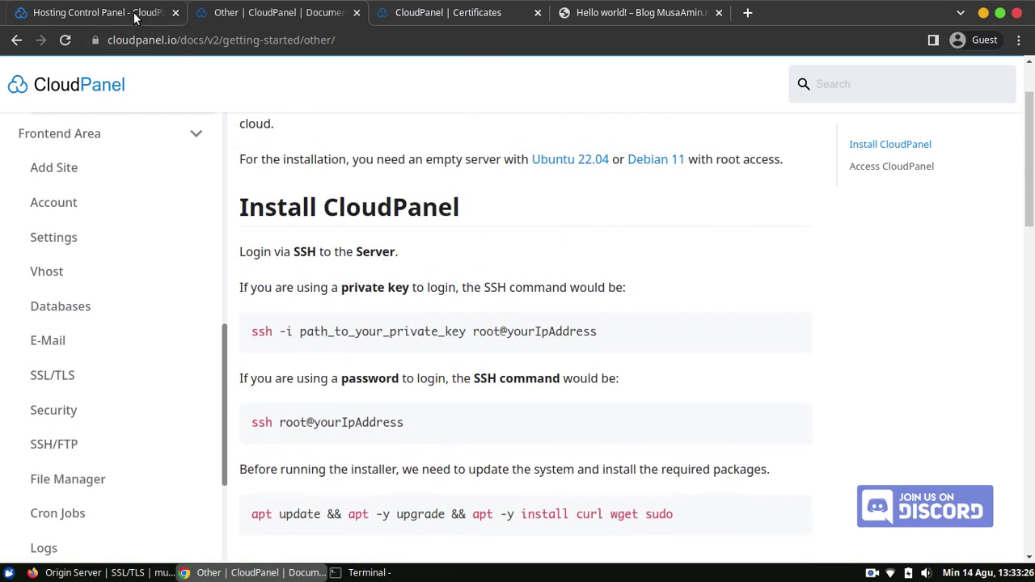
left_click(136, 14)
left_click_drag(1030, 495, 1015, 121)
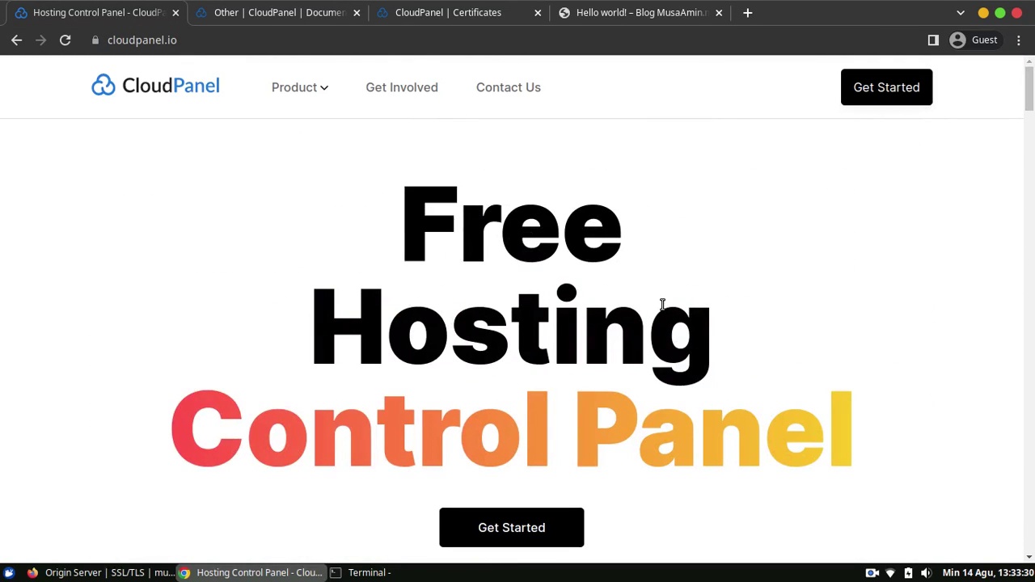